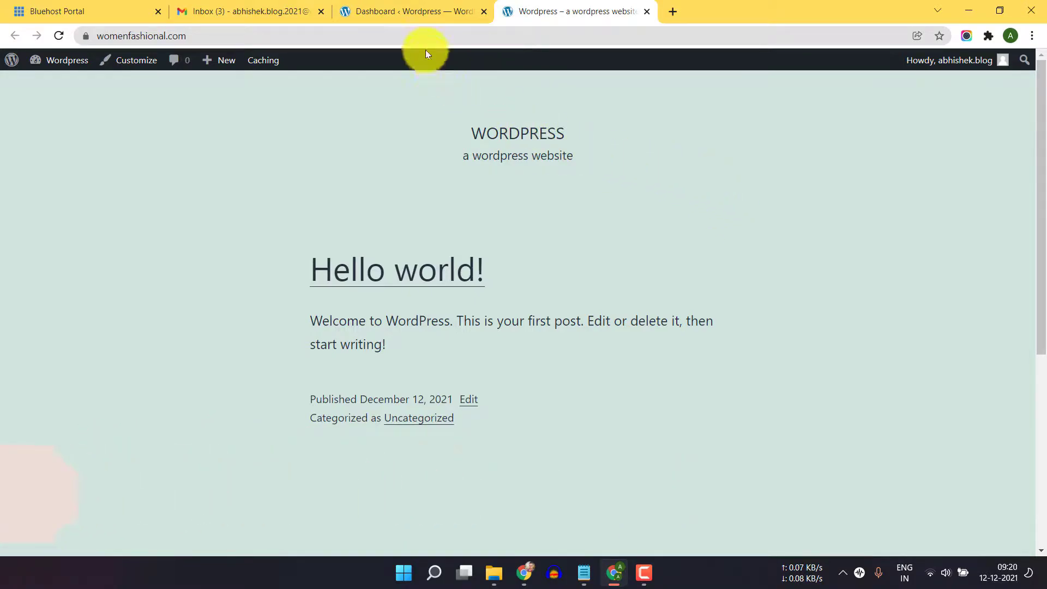
# - Go to the WordPress admin dashboard and open the Add New plugins page
pyautogui.click(409, 16)
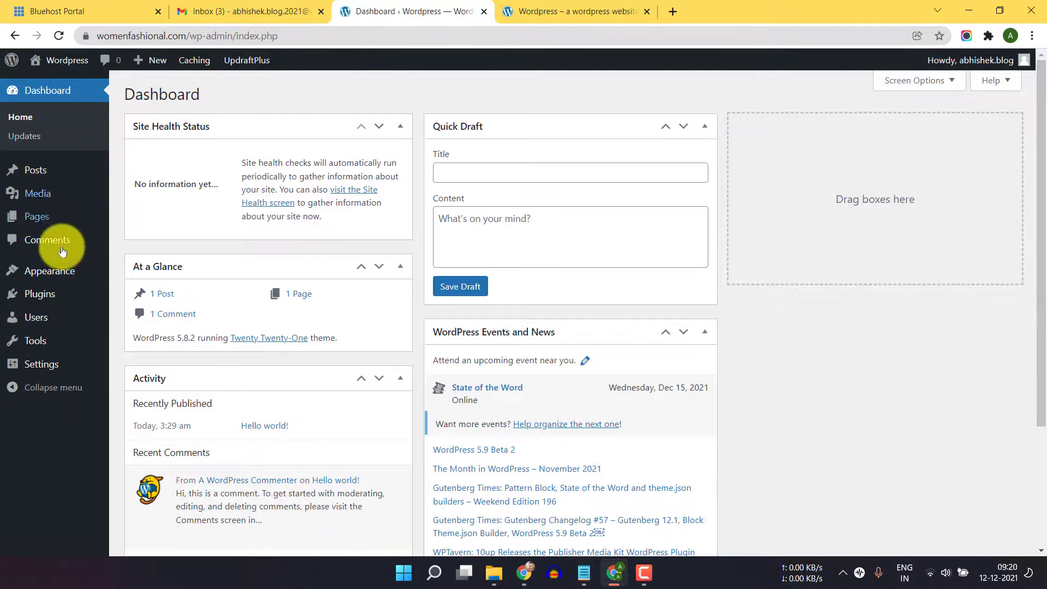
pyautogui.moveTo(49, 299)
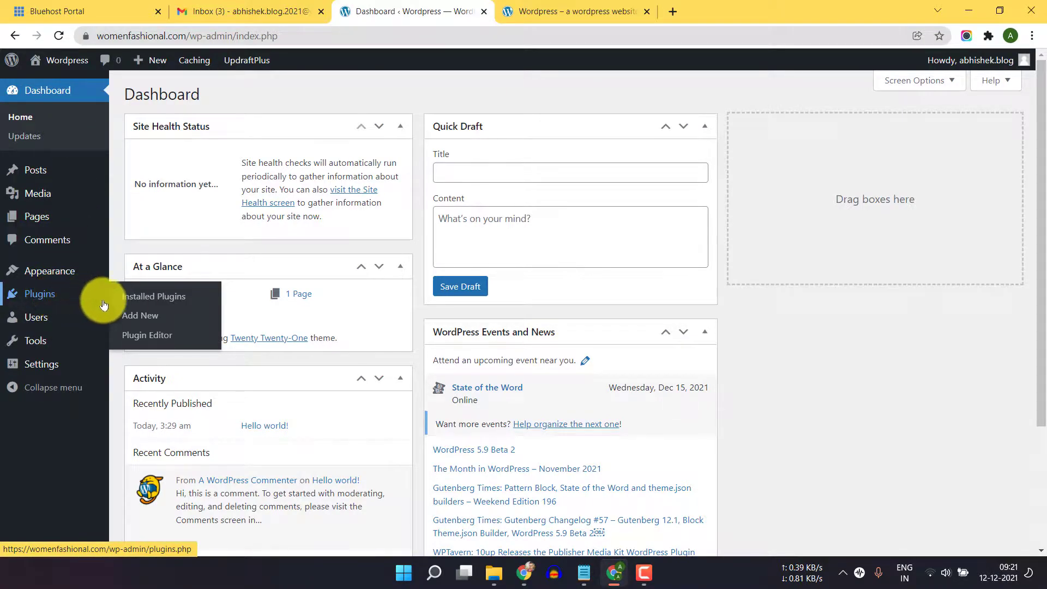
pyautogui.click(135, 317)
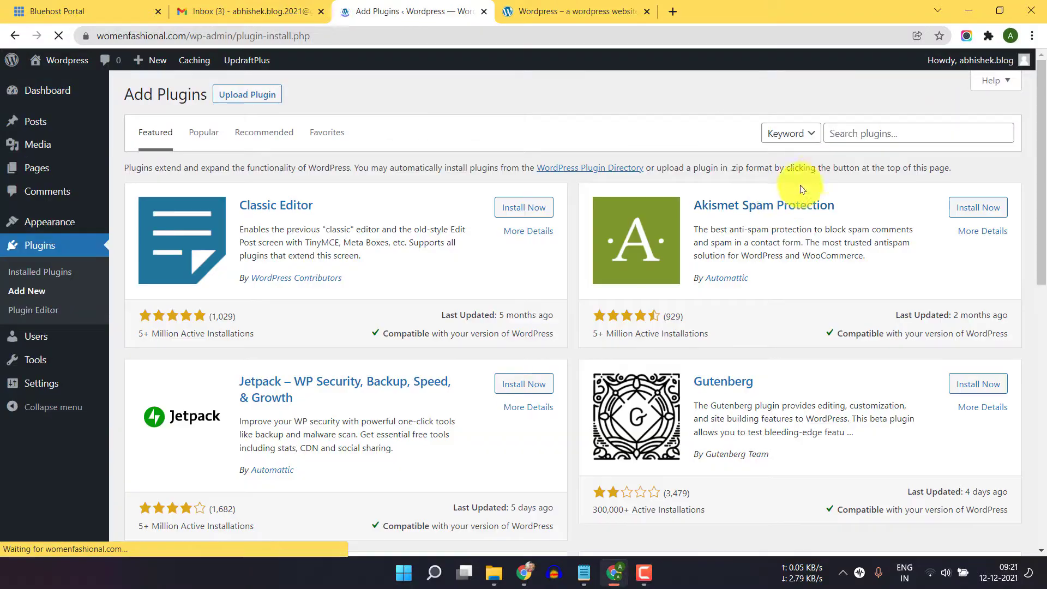
# - Search the plugin directory for 'social snap', then install and activate Social Snap
pyautogui.click(858, 136)
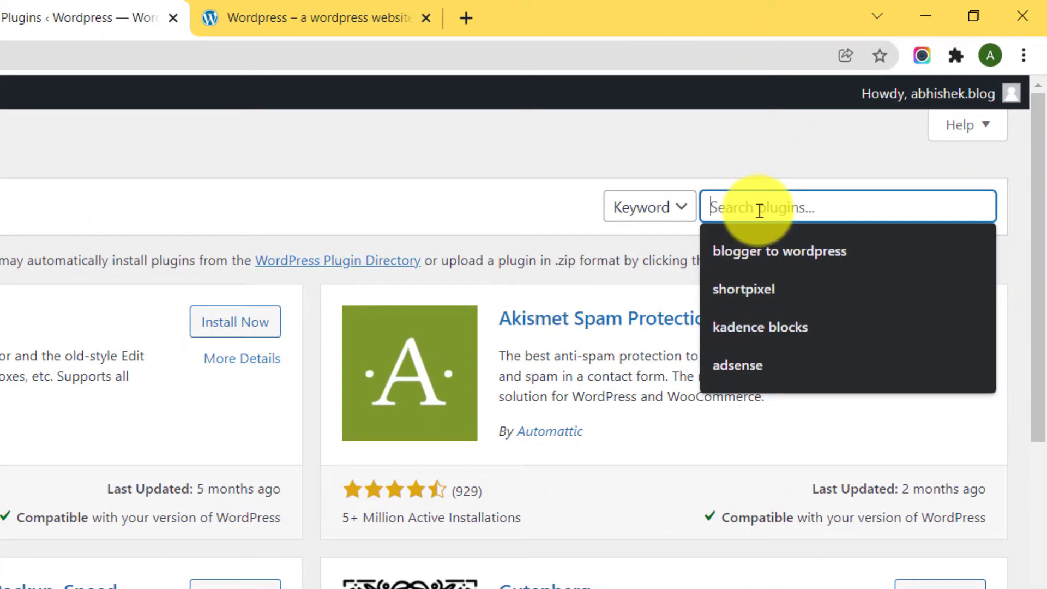
pyautogui.write('s')
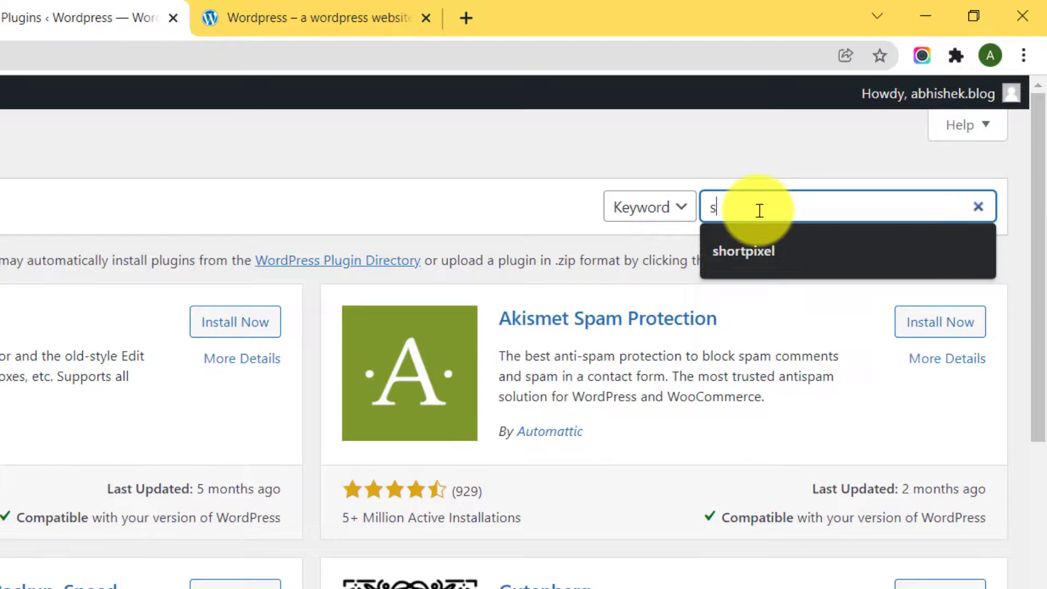
pyautogui.write('ocial s')
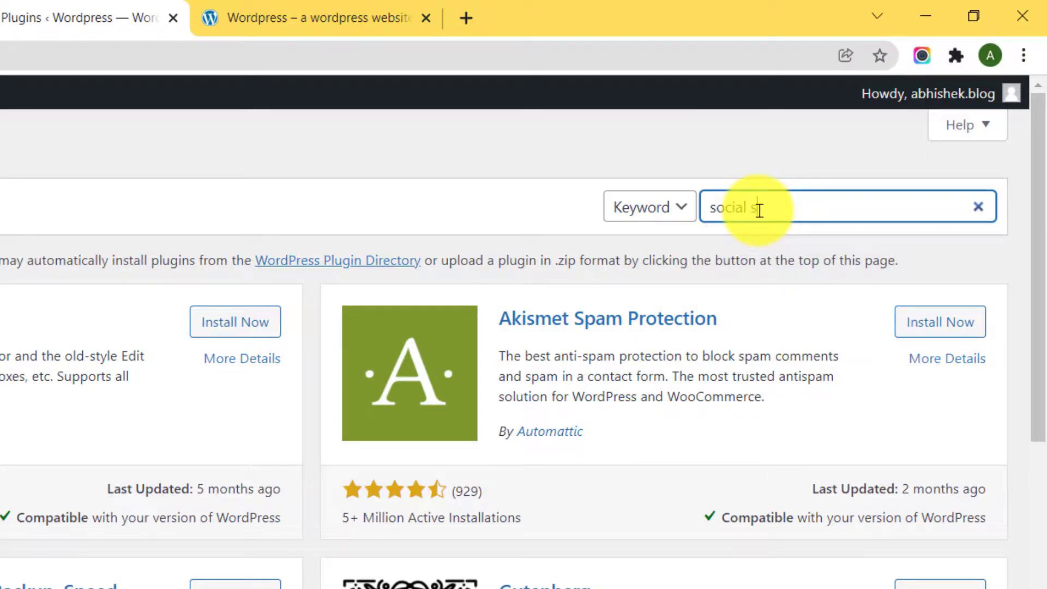
pyautogui.write('nap')
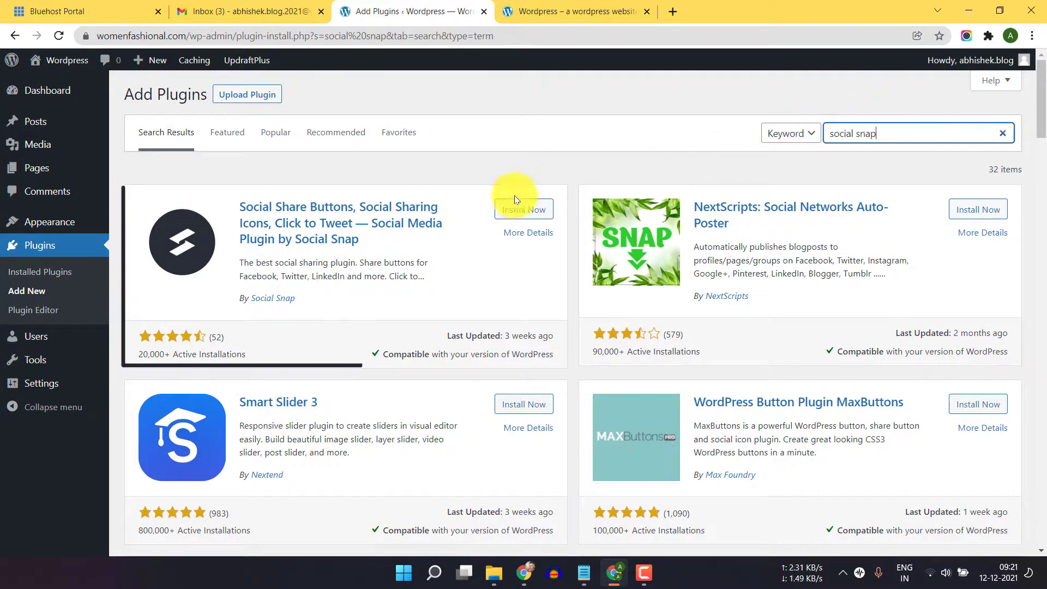
pyautogui.click(521, 210)
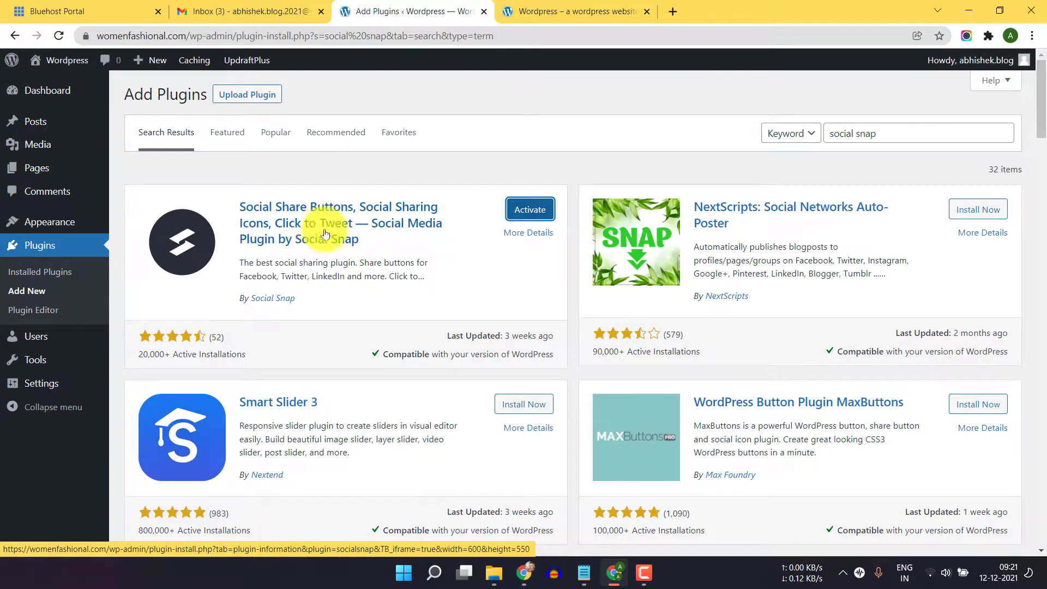
pyautogui.click(519, 212)
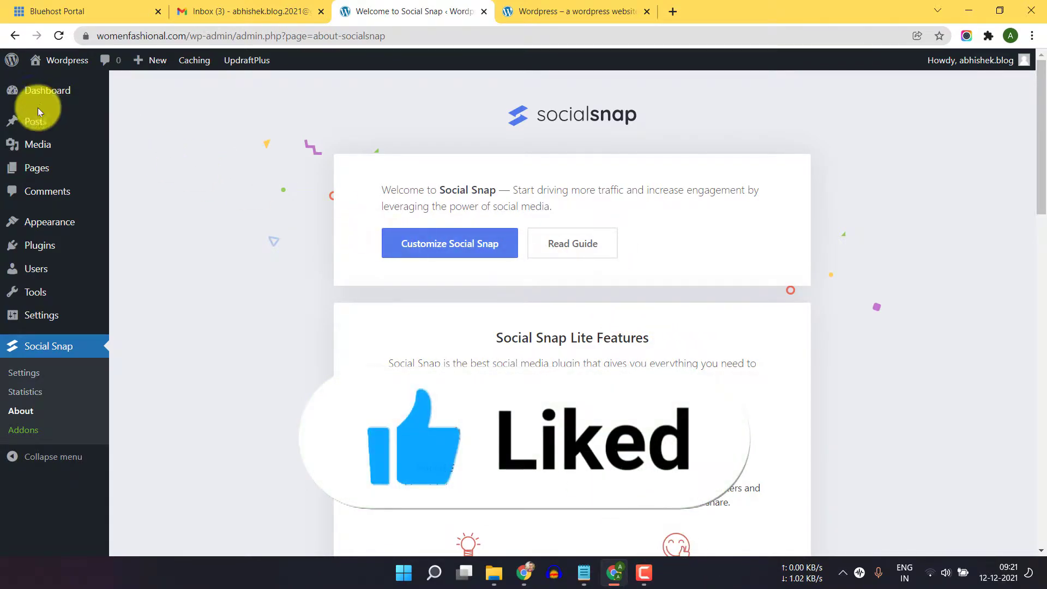
# - Start a new post from Posts and dismiss the block editor welcome guide
pyautogui.click(43, 128)
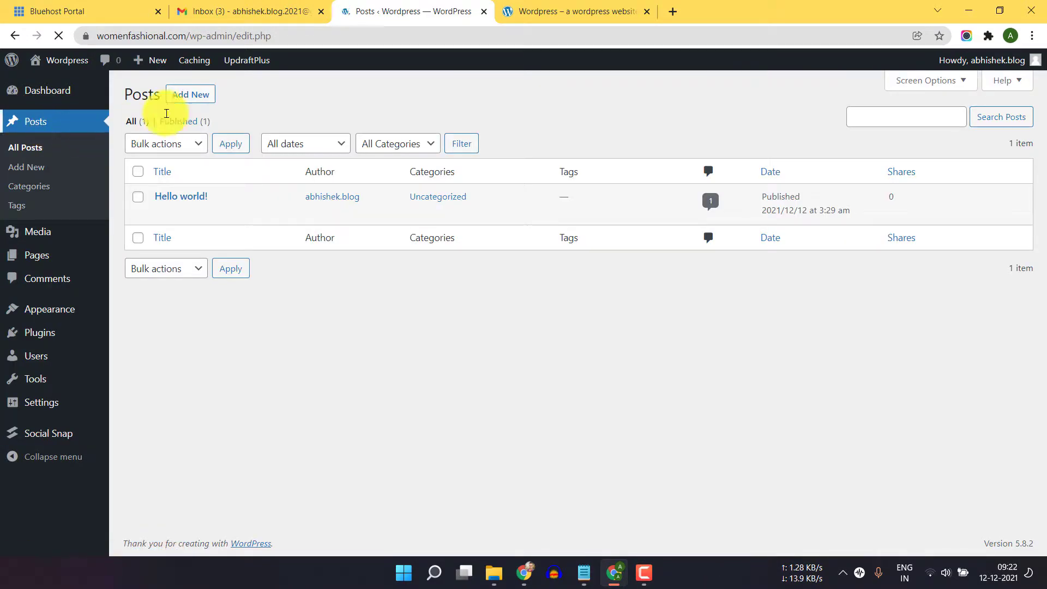
pyautogui.click(201, 97)
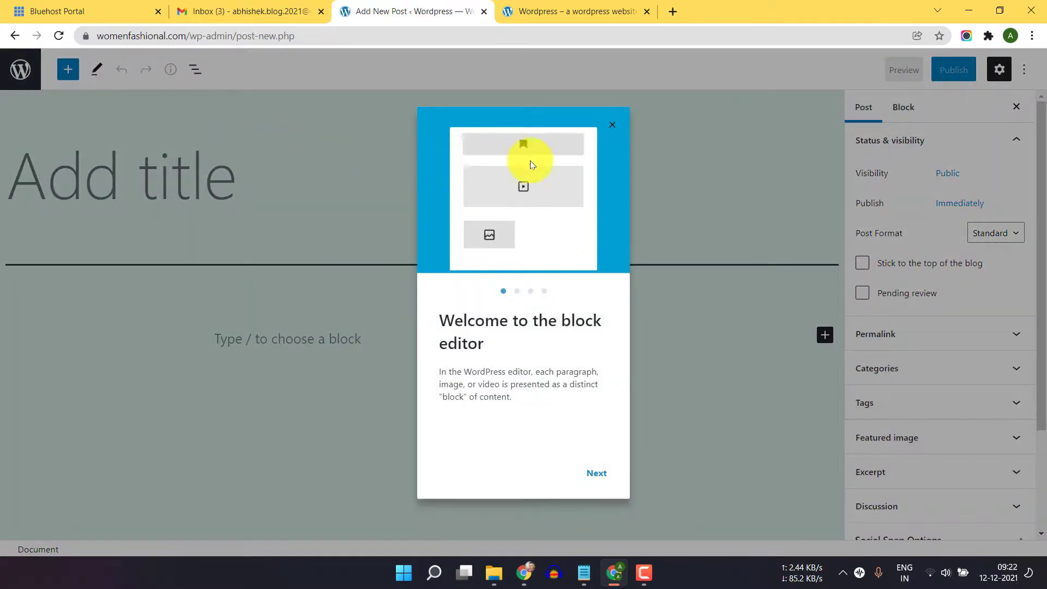
pyautogui.click(612, 127)
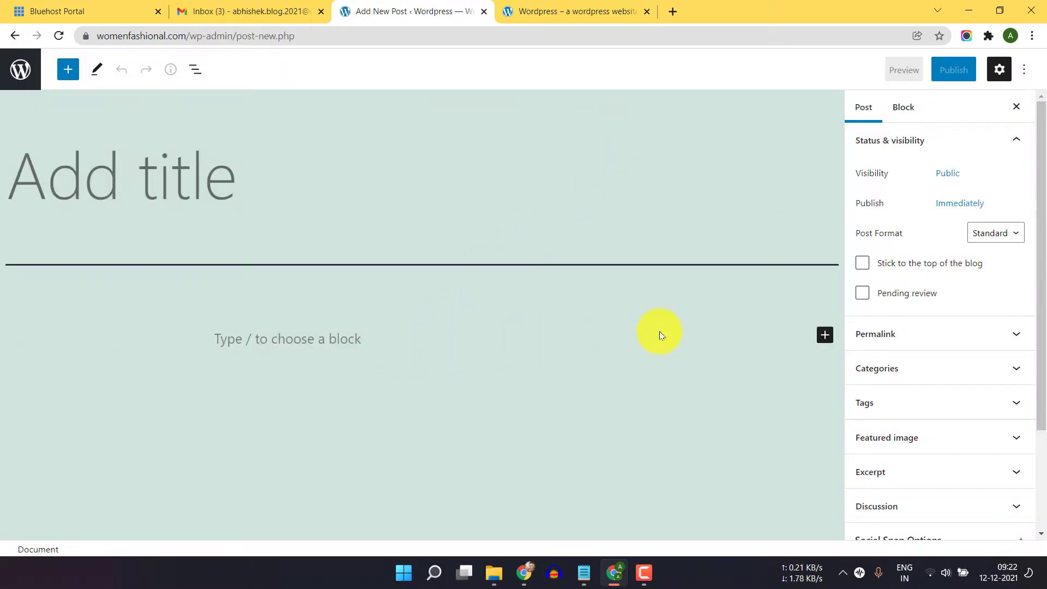
# - Insert a [Social Snap] Click to Tweet block by searching the block inserter for 'cli'
pyautogui.click(823, 335)
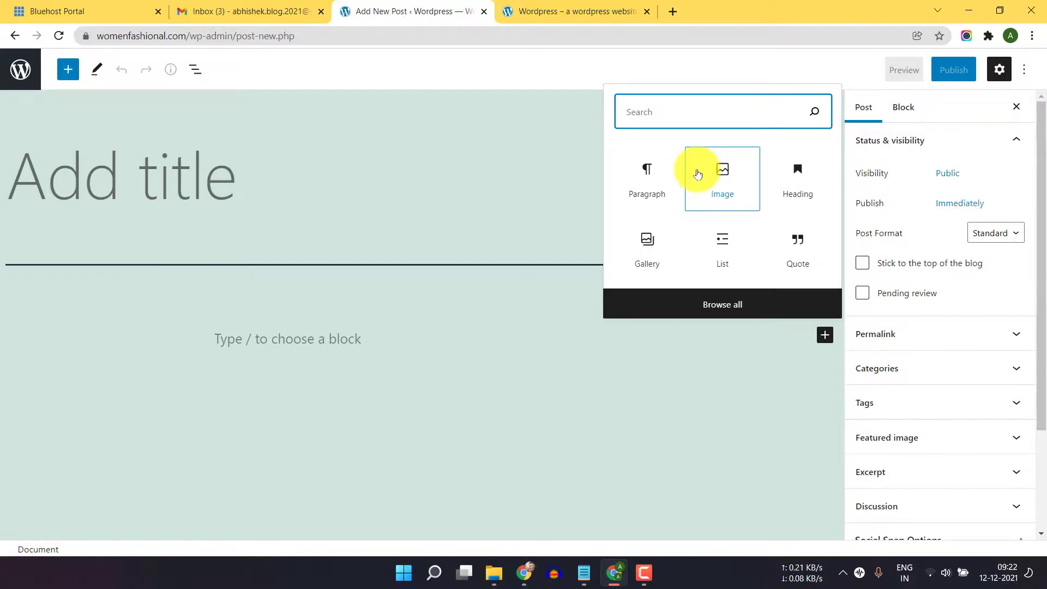
pyautogui.write('clik')
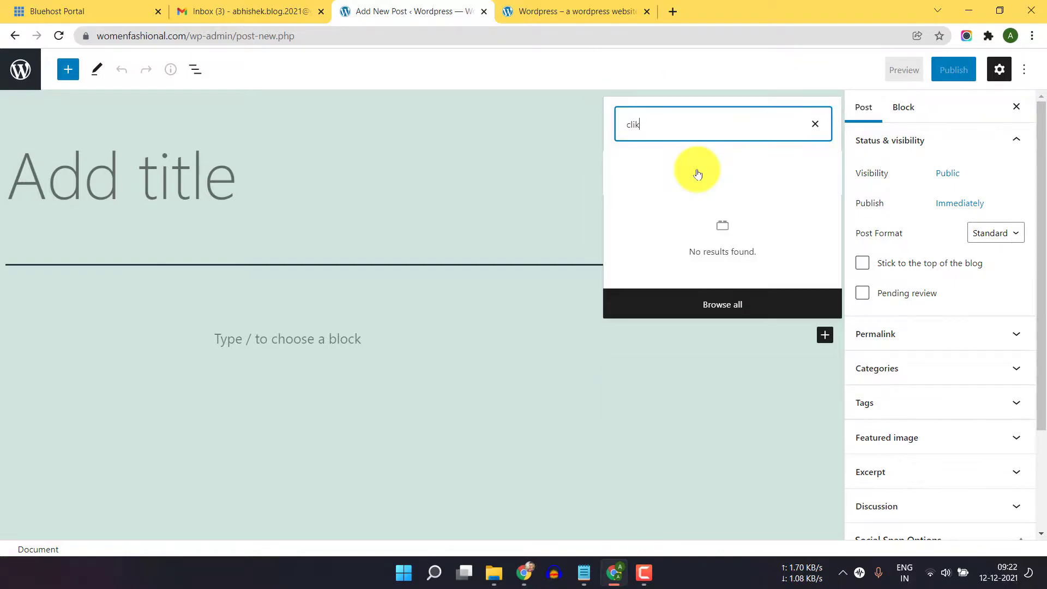
pyautogui.press('BackSpace')
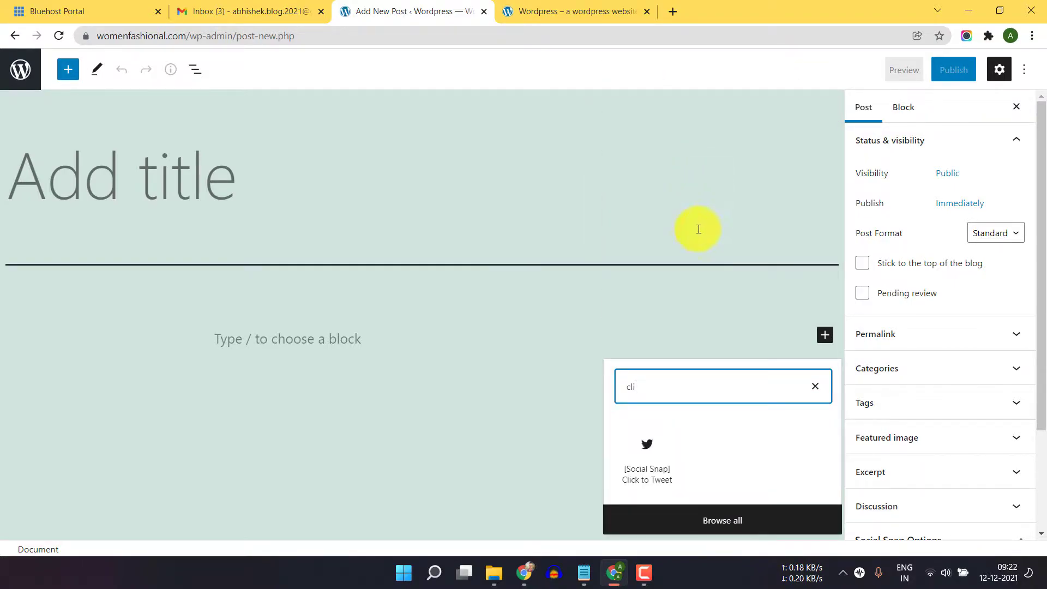
pyautogui.click(658, 473)
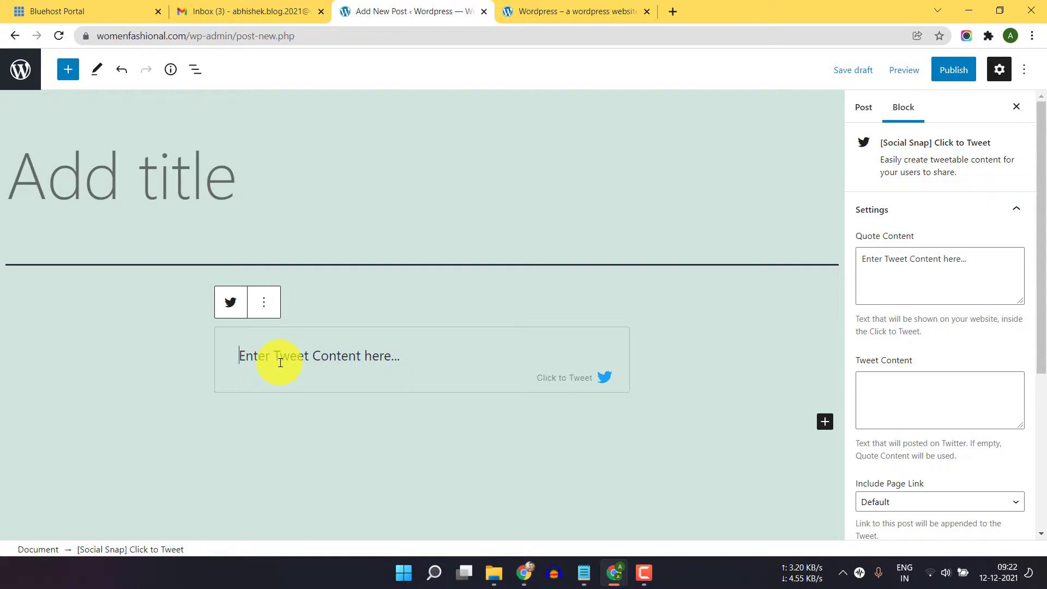
# - Make the tweet block read 'This is a simple click to tweet button' and publish the post
pyautogui.tripleClick(403, 360)
pyautogui.write('T')
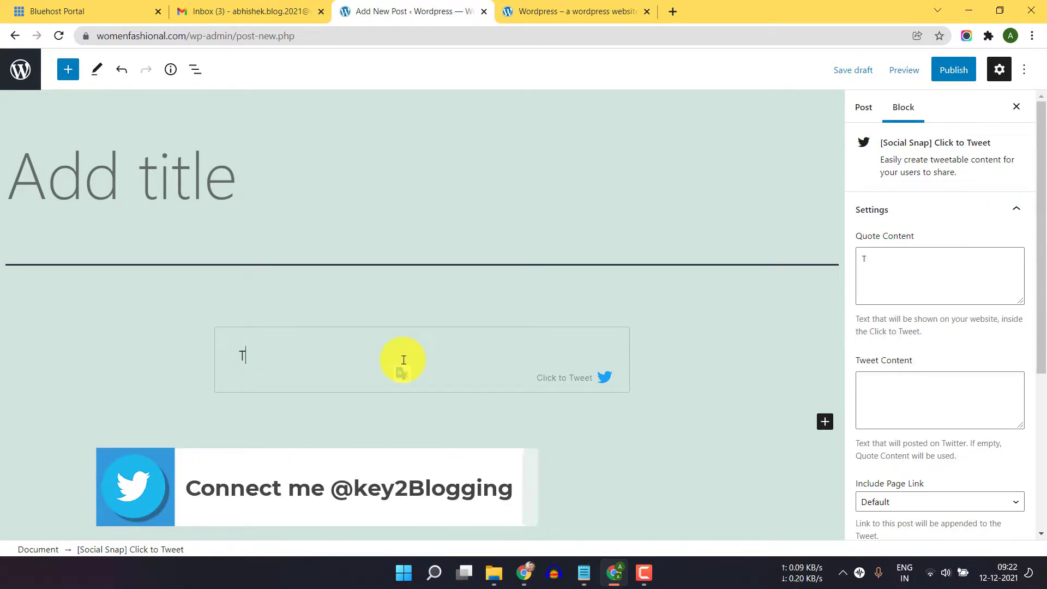
pyautogui.write('his is a simple click to tweet button')
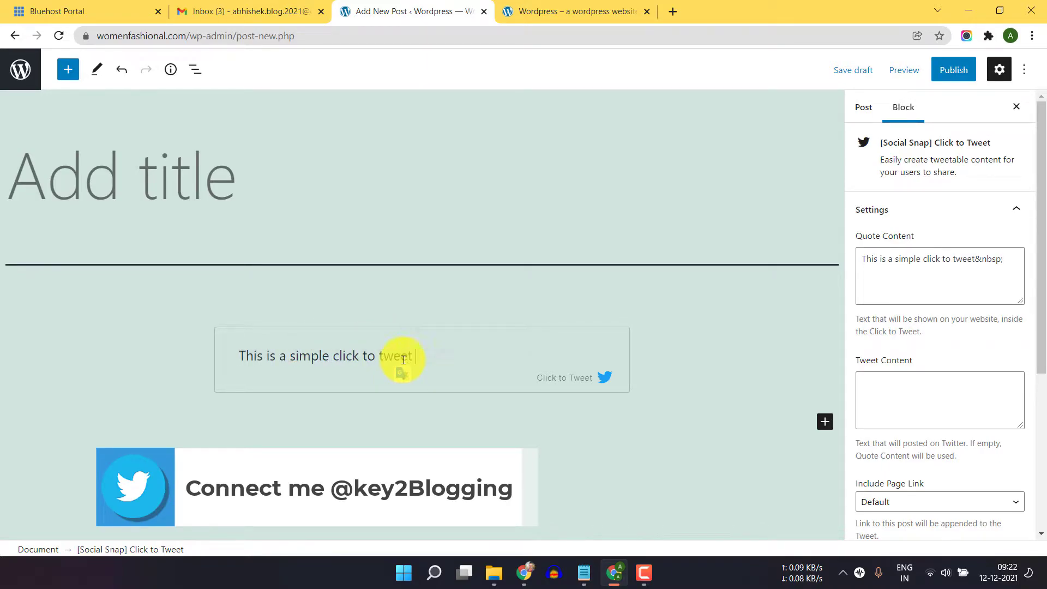
pyautogui.click(832, 185)
pyautogui.click(954, 69)
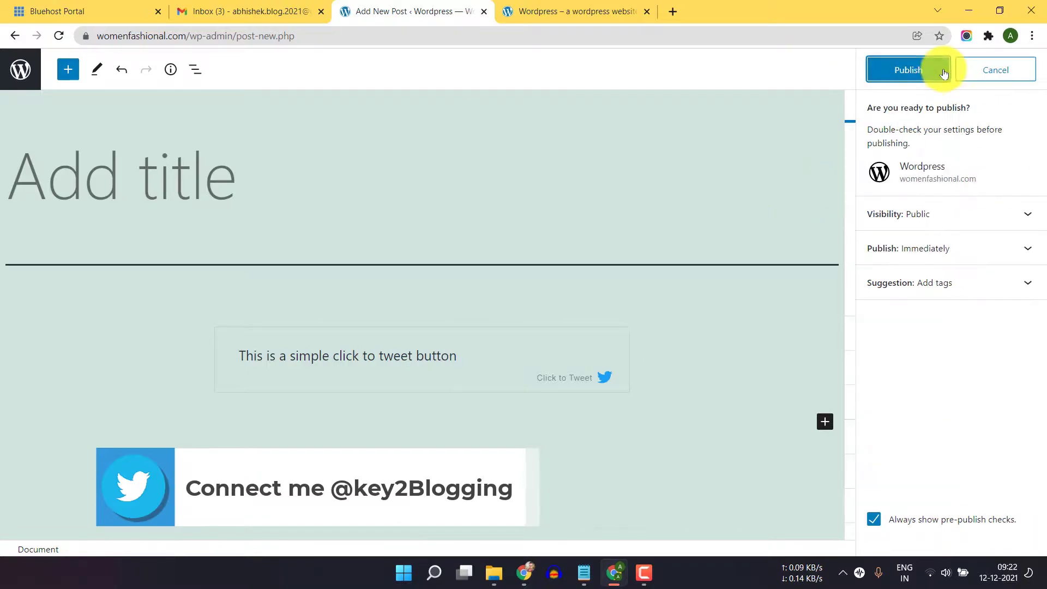
pyautogui.click(909, 70)
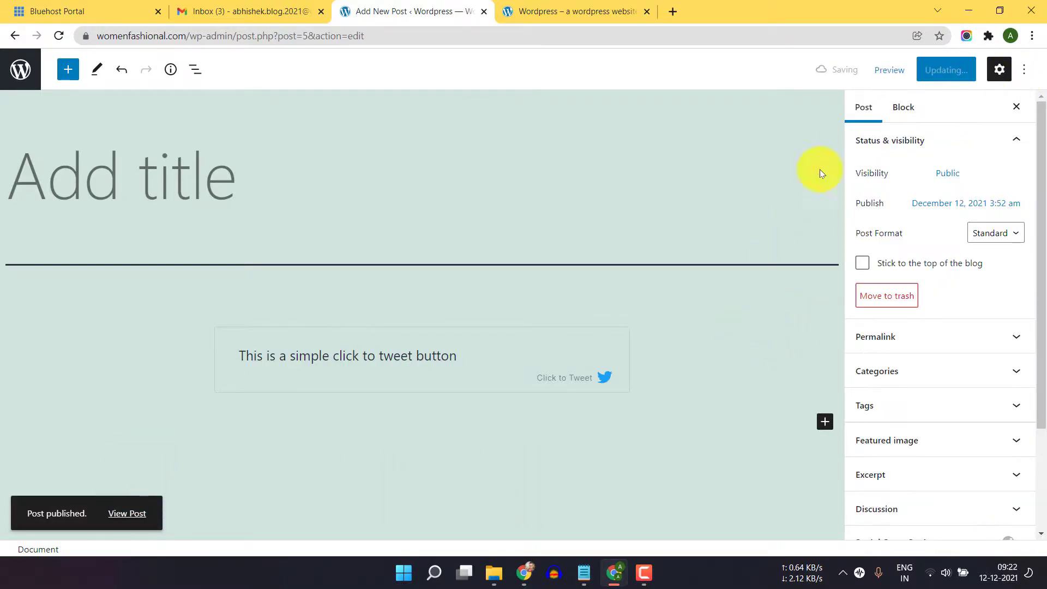
pyautogui.click(614, 345)
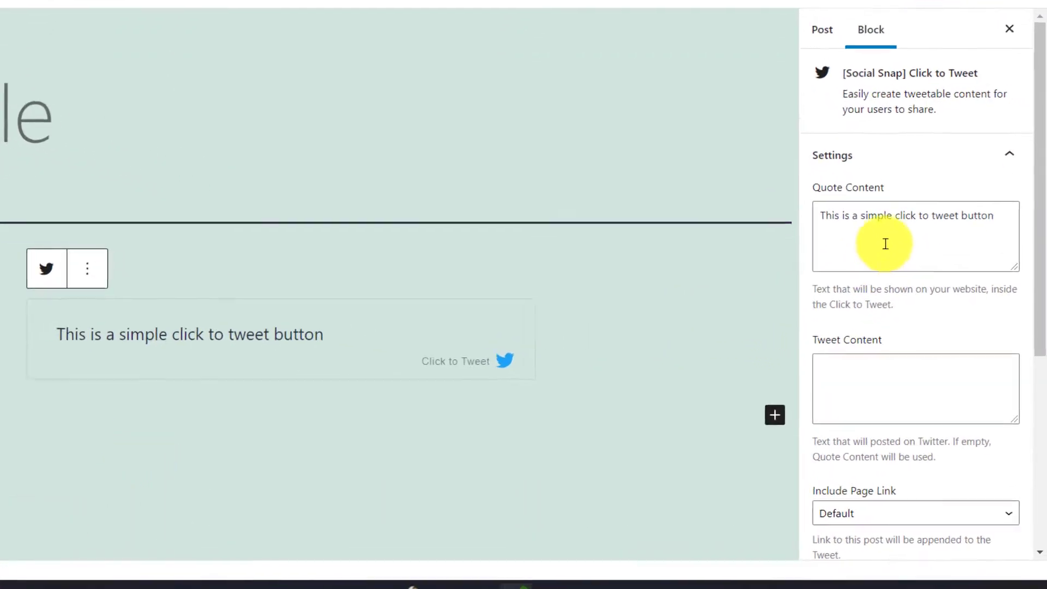
# - Copy the Quote Content into the Tweet Content field and append a Twitter handle
pyautogui.click(914, 216)
pyautogui.hotkey('ctrl', 'a')
pyautogui.hotkey('ctrl', 'c')
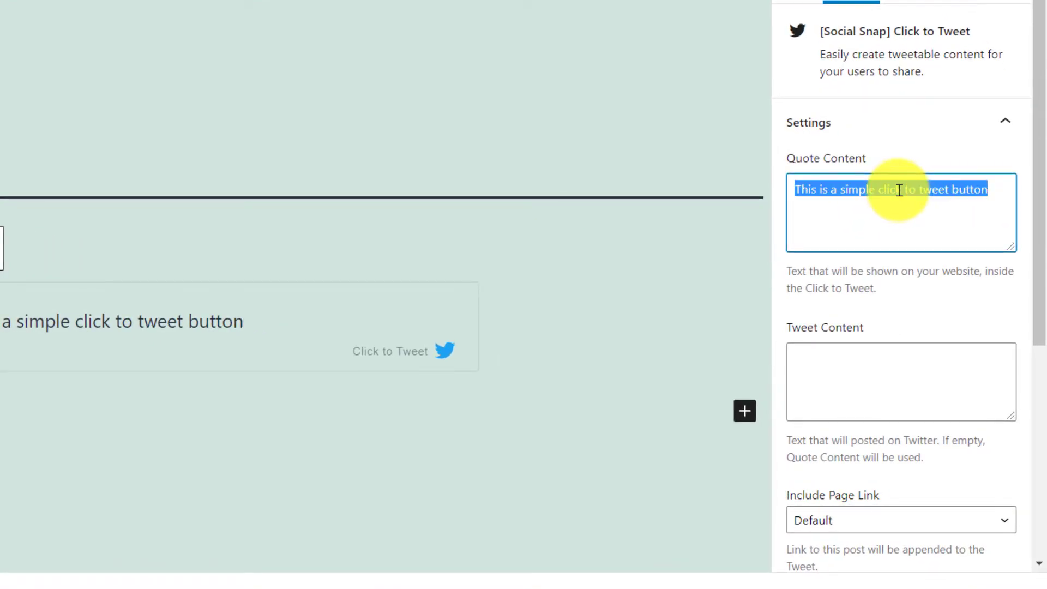
pyautogui.click(883, 375)
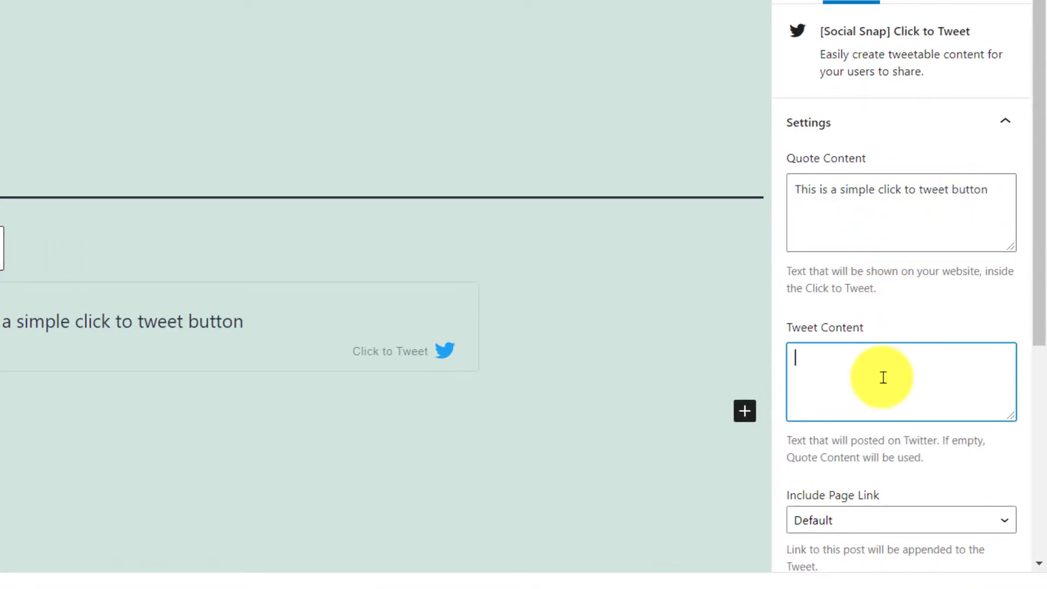
pyautogui.hotkey('ctrl', 'v')
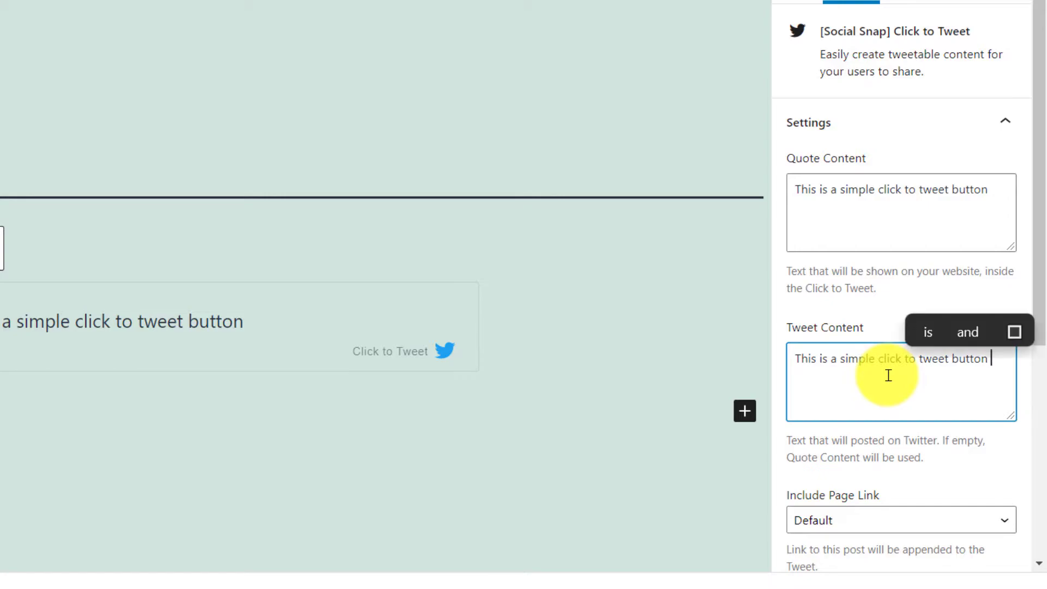
pyautogui.write('@key2blogging')
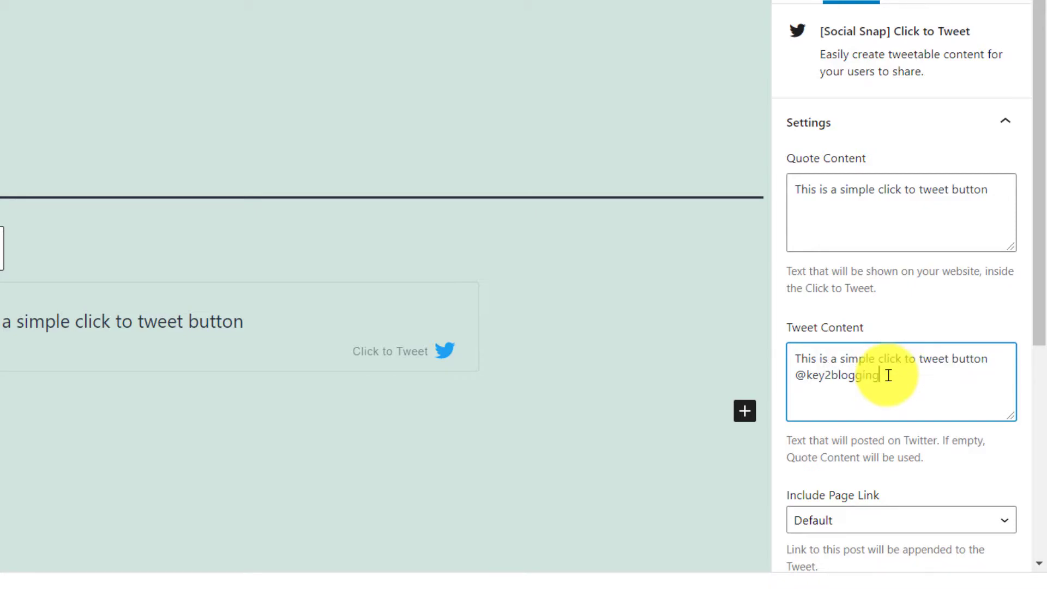
pyautogui.scroll(-6, 895, 436)
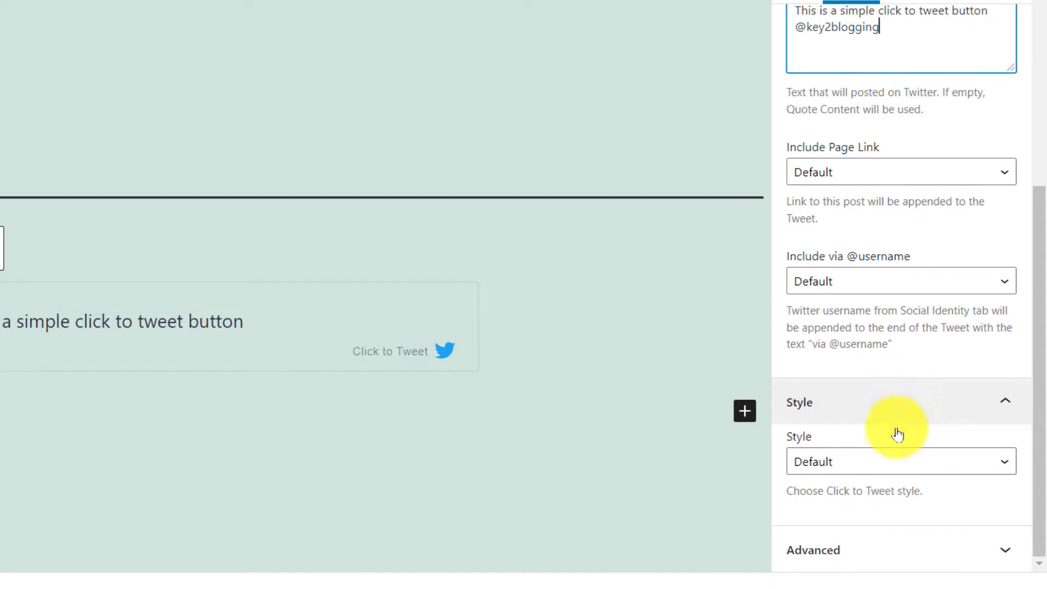
# - Preview the tweet box's preset styles, trying Style 1, Style 4 and Style 5
pyautogui.click(889, 464)
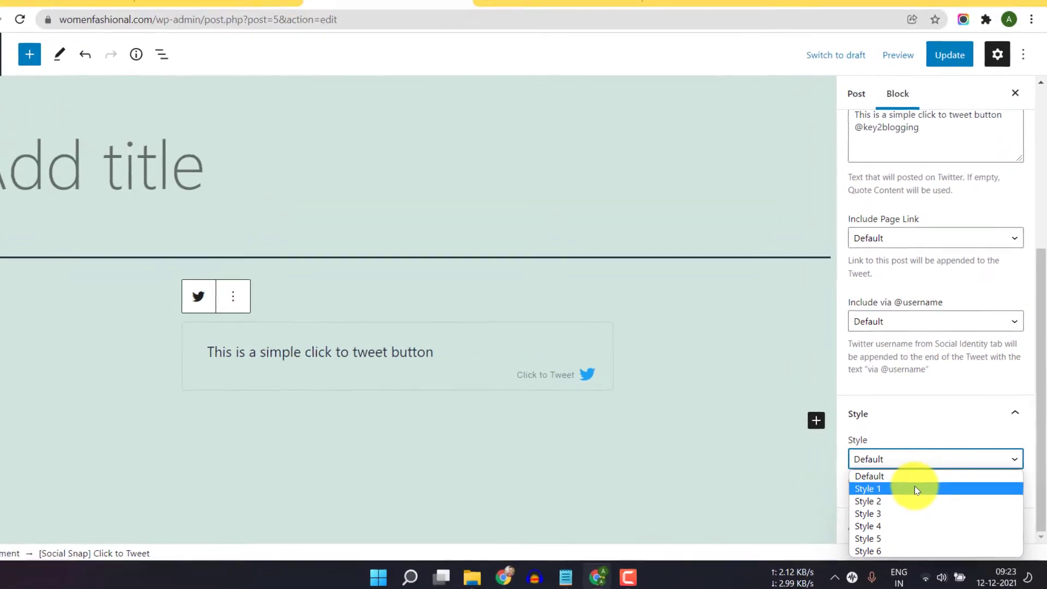
pyautogui.click(911, 489)
pyautogui.click(907, 458)
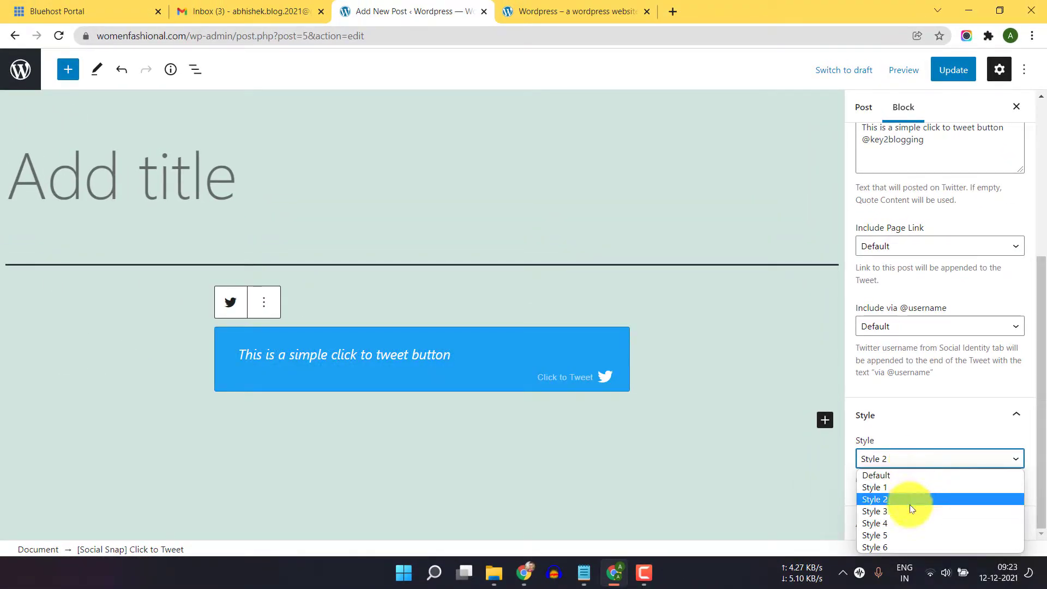
pyautogui.click(909, 504)
pyautogui.click(907, 458)
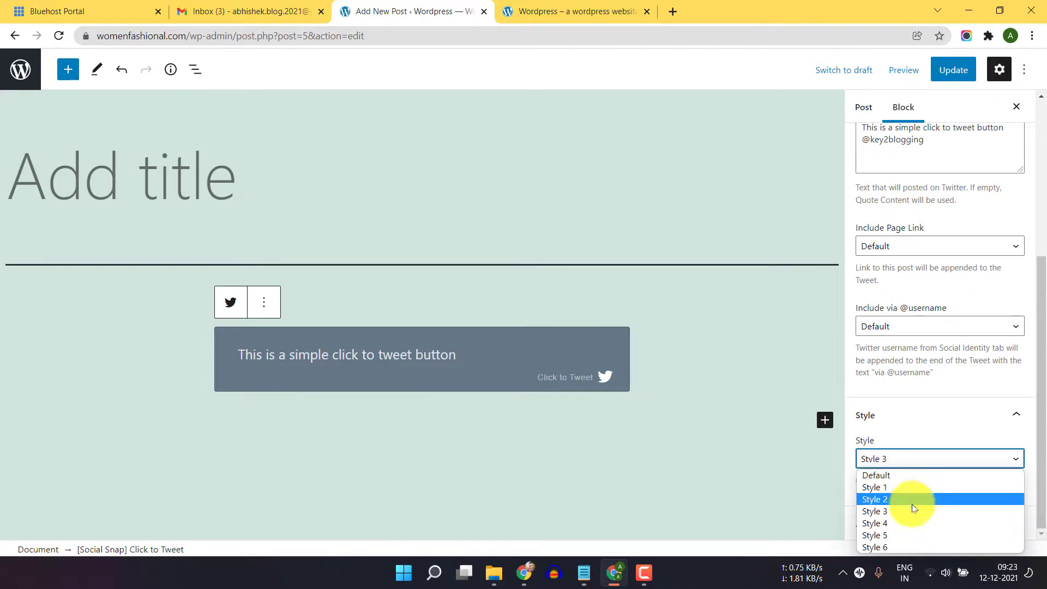
pyautogui.click(902, 522)
pyautogui.click(924, 454)
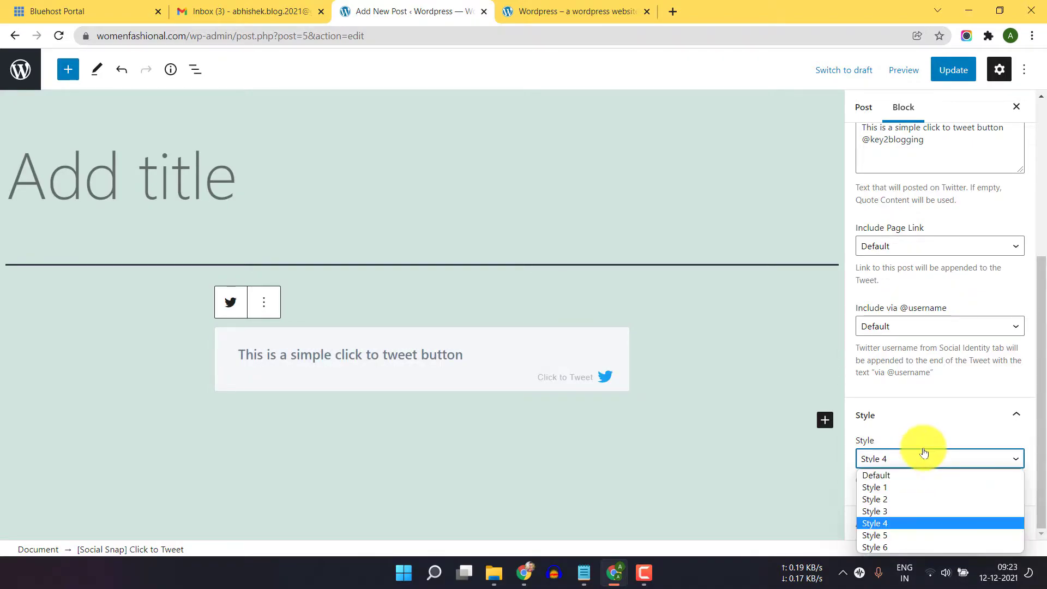
pyautogui.click(901, 533)
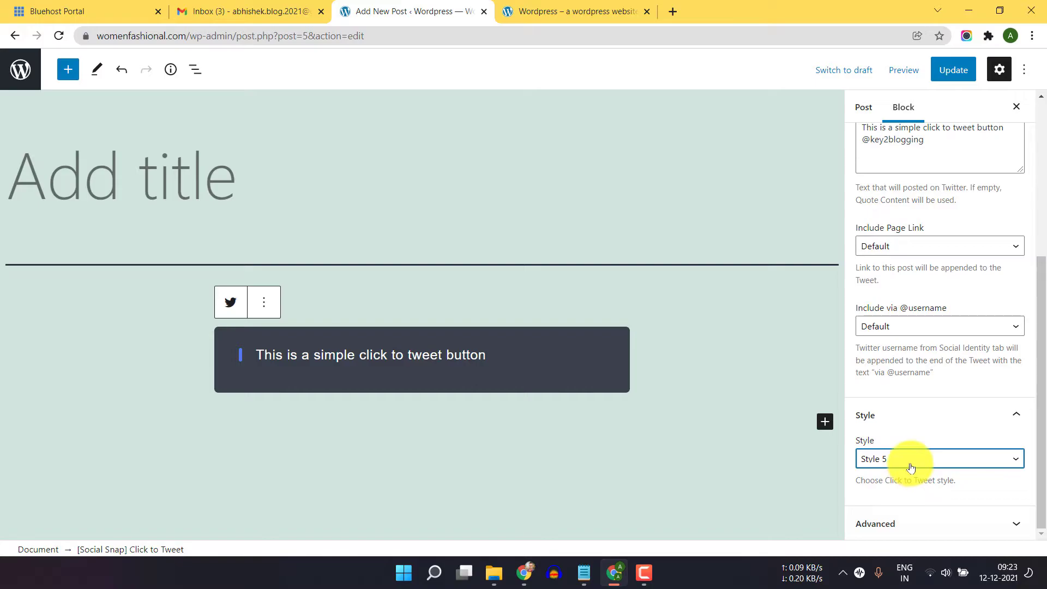
# - Try Style 6 on the tweet box, then settle on Style 5
pyautogui.click(911, 467)
pyautogui.click(902, 545)
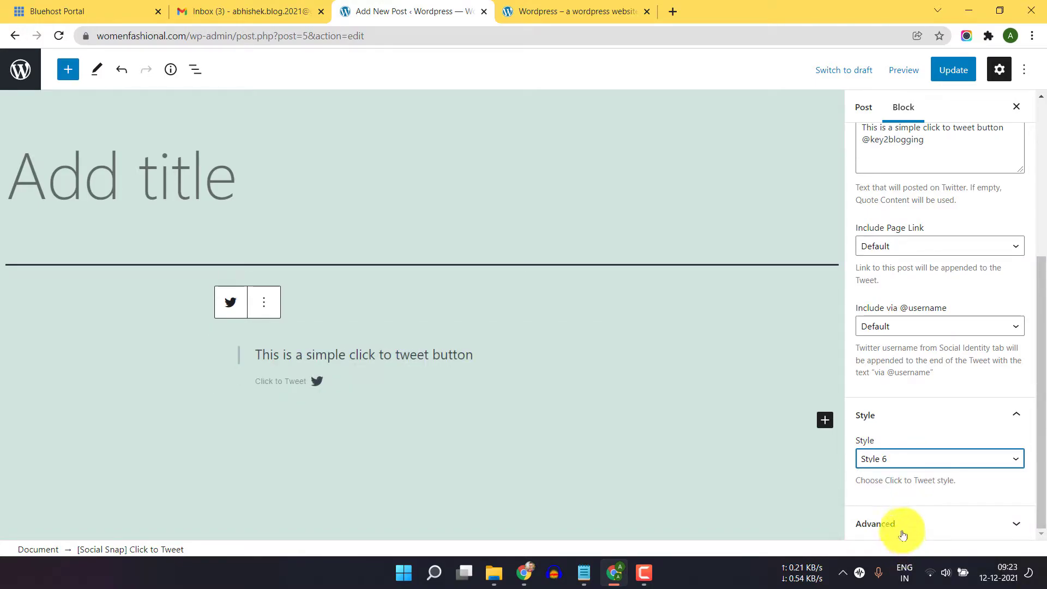
pyautogui.click(914, 465)
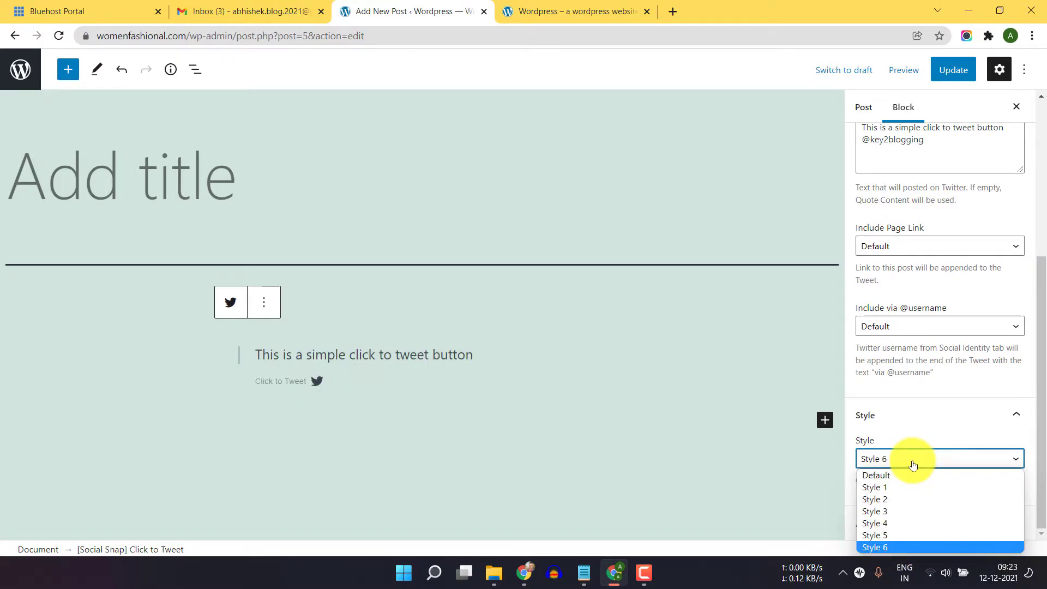
pyautogui.click(892, 535)
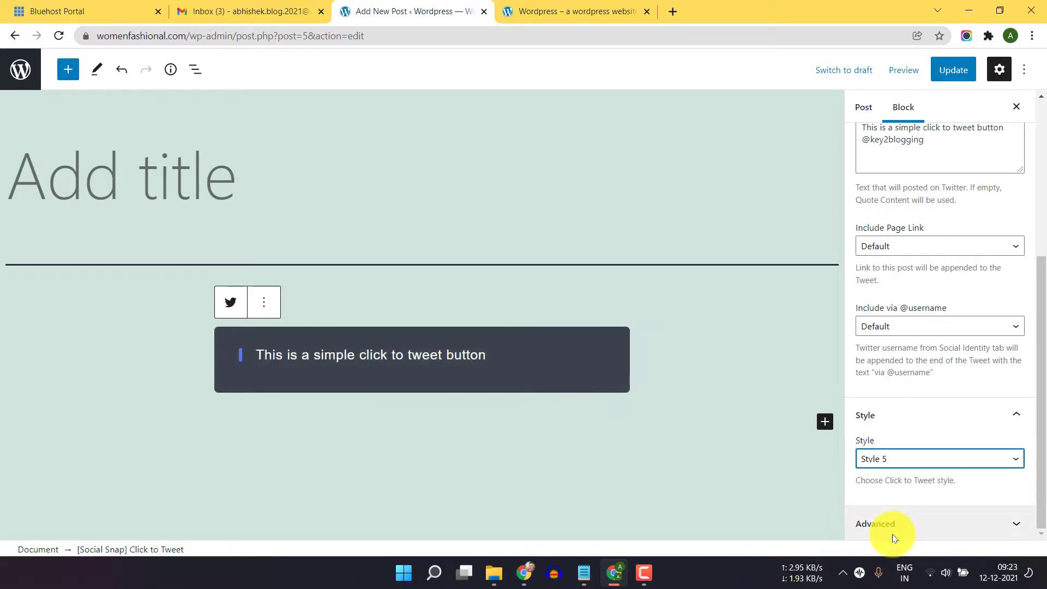
pyautogui.click(901, 469)
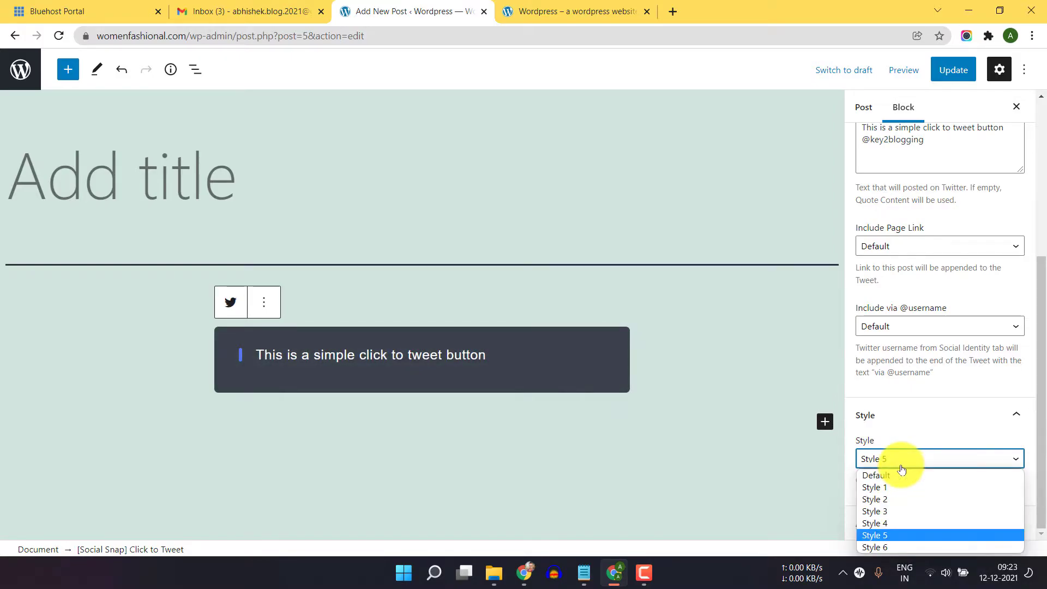
pyautogui.click(928, 417)
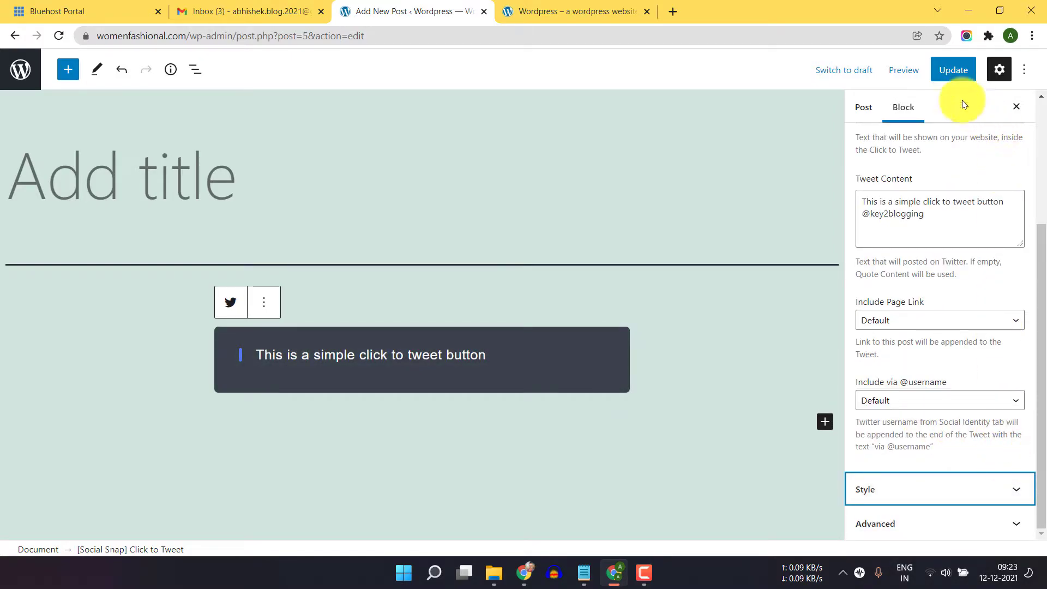
# - Update the post and open the published post page
pyautogui.click(949, 69)
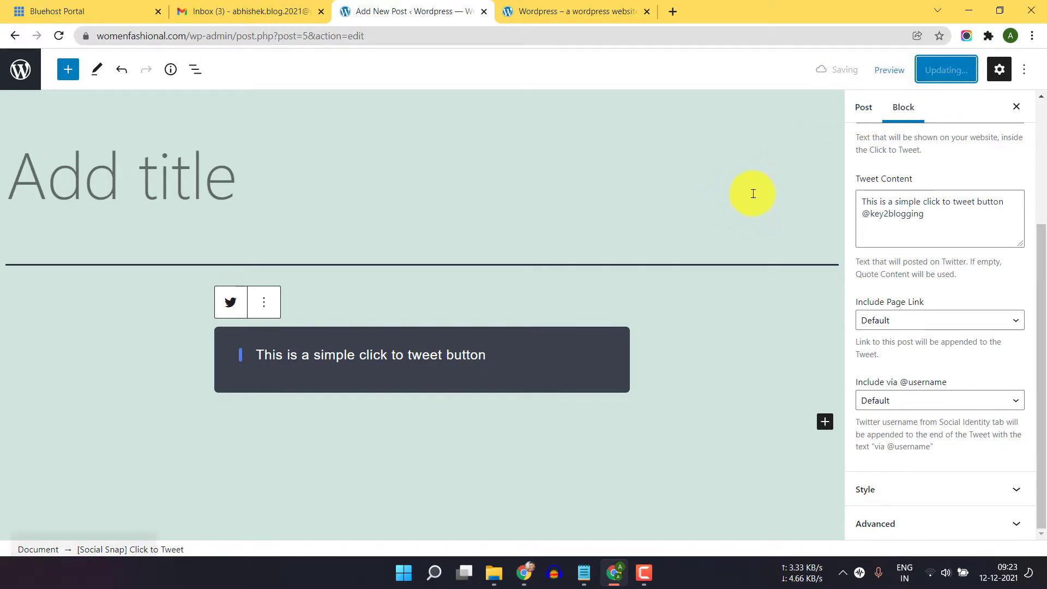
pyautogui.rightClick(120, 506)
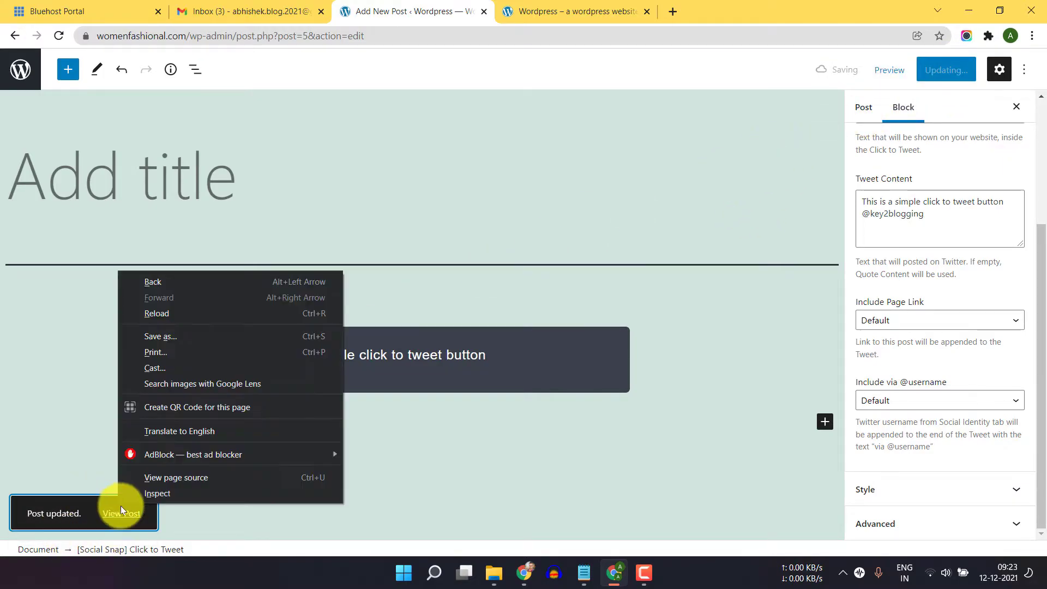
pyautogui.click(119, 512)
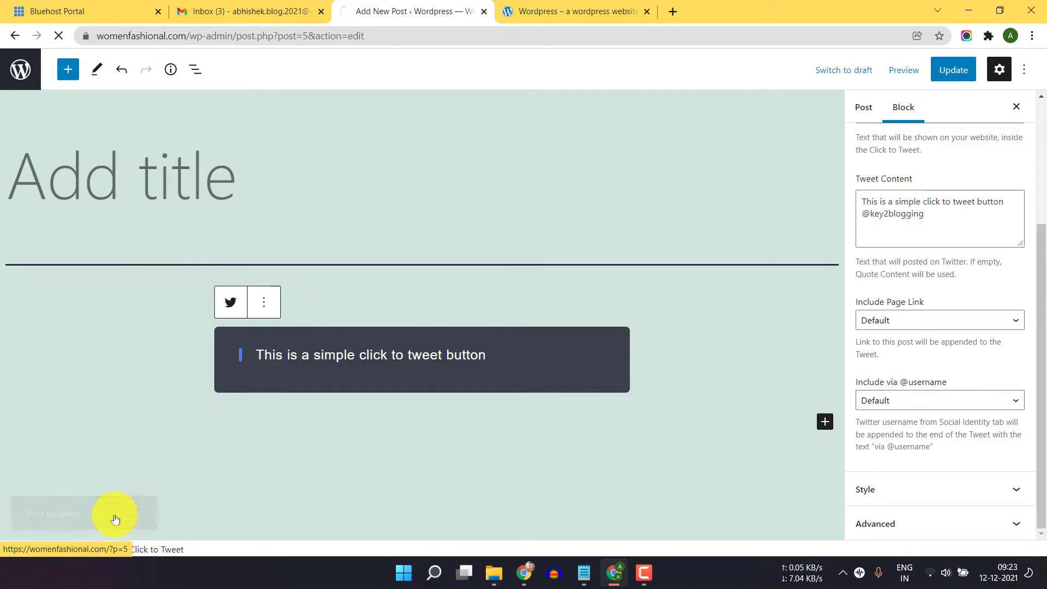
# - Test the live click-to-tweet box, then close the Twitter sharing window
pyautogui.scroll(-2, 410, 309)
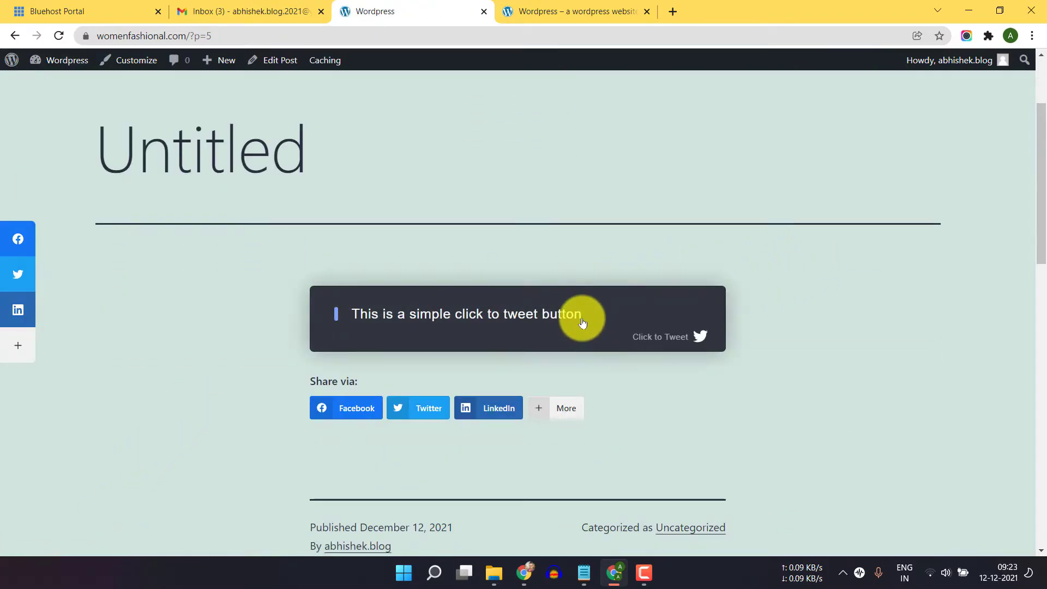
pyautogui.click(623, 321)
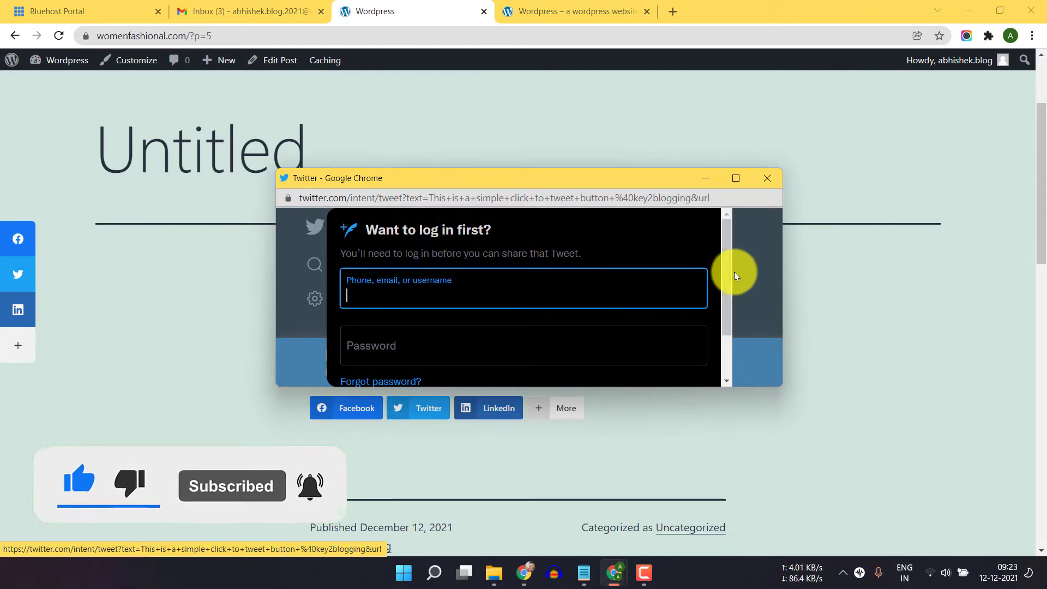
pyautogui.moveTo(410, 170); pyautogui.dragTo(372, 45)
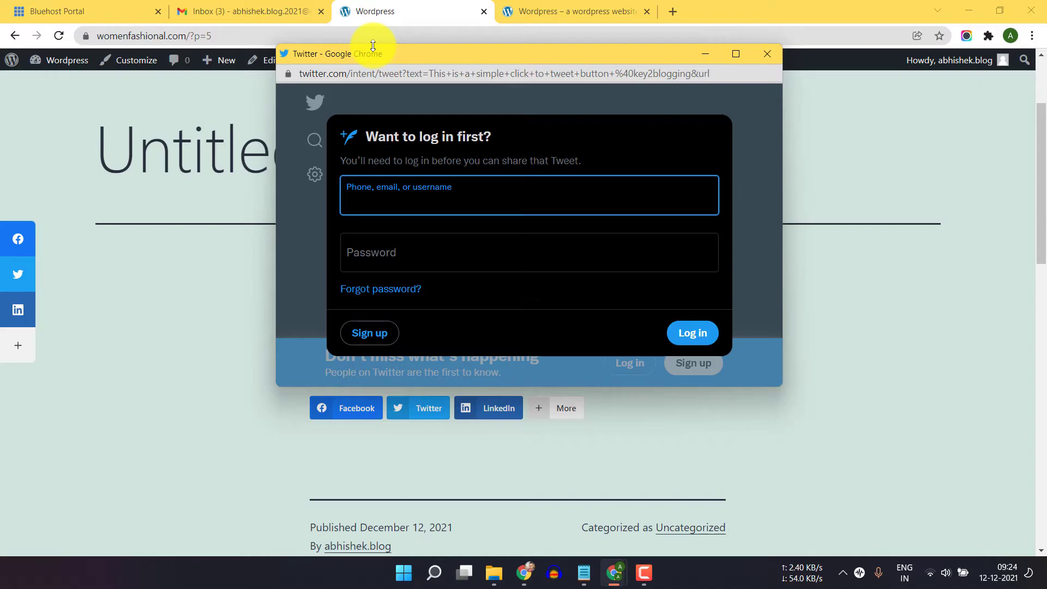
pyautogui.click(771, 58)
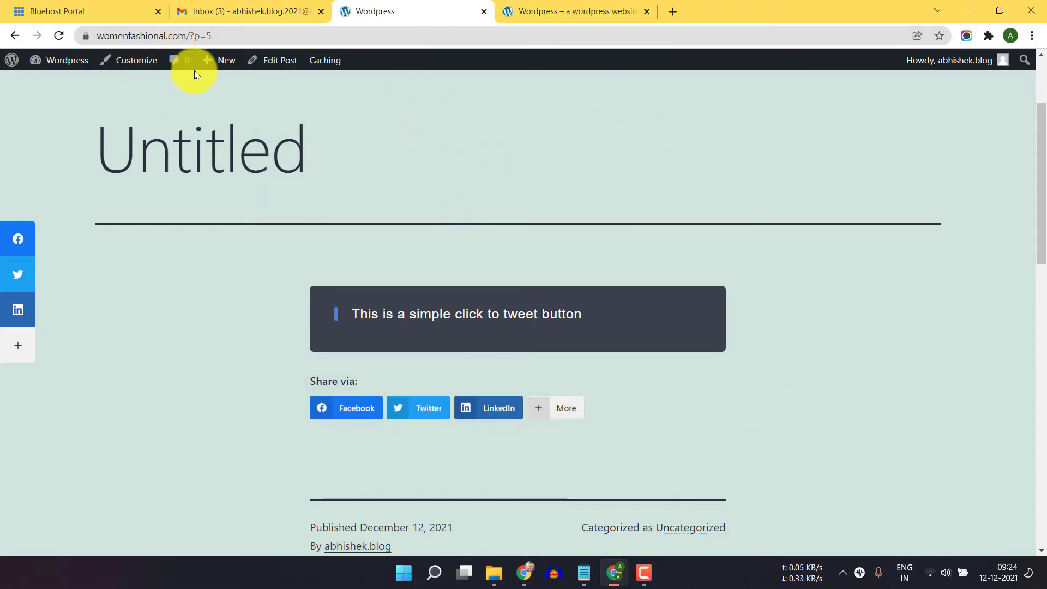
# - Back in the editor, switch the tweet block to the blue Style 2 and update the post
pyautogui.click(264, 66)
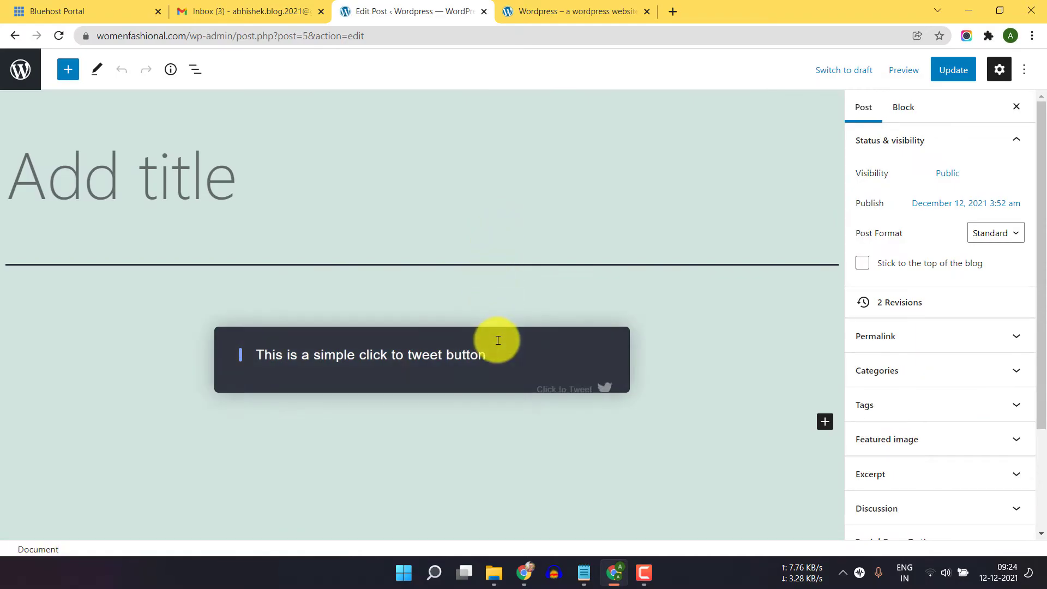
pyautogui.click(498, 340)
pyautogui.scroll(-5, 940, 397)
pyautogui.click(913, 461)
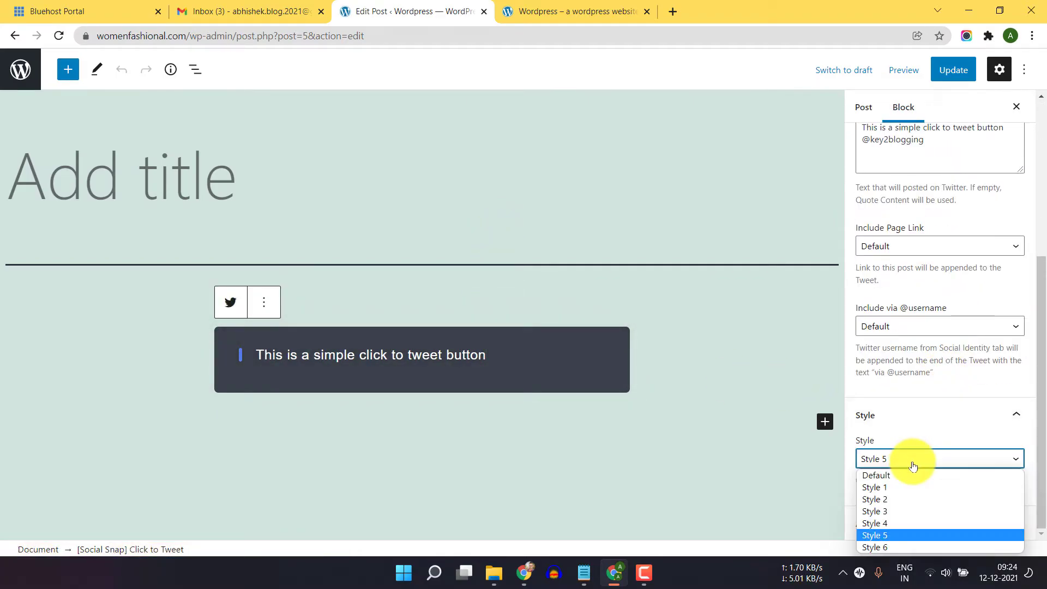
pyautogui.click(898, 499)
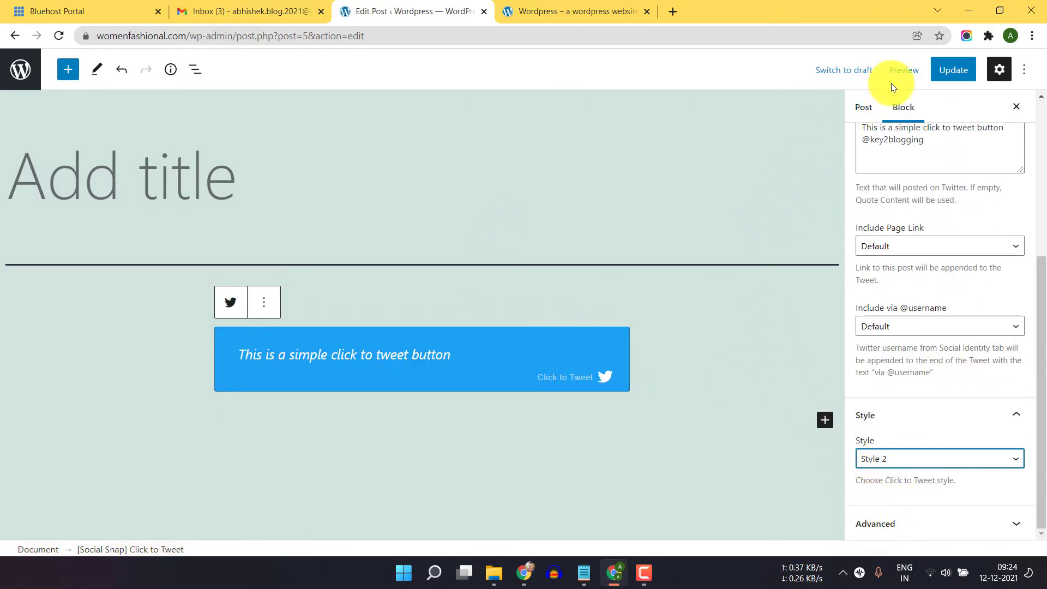
pyautogui.click(933, 72)
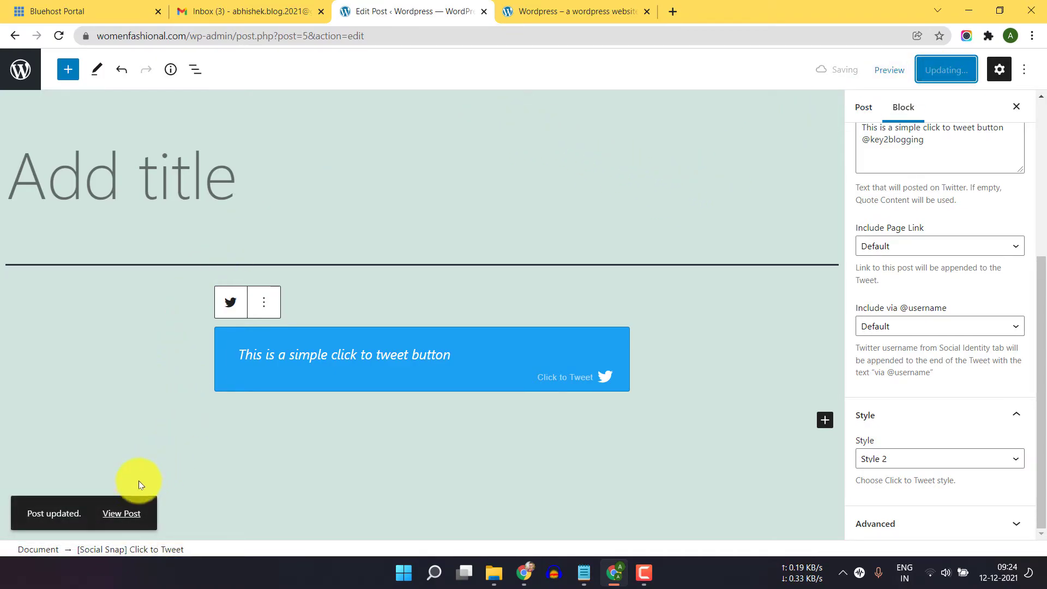
# - View the live post, test the blue tweet box, and close the Twitter window
pyautogui.click(119, 511)
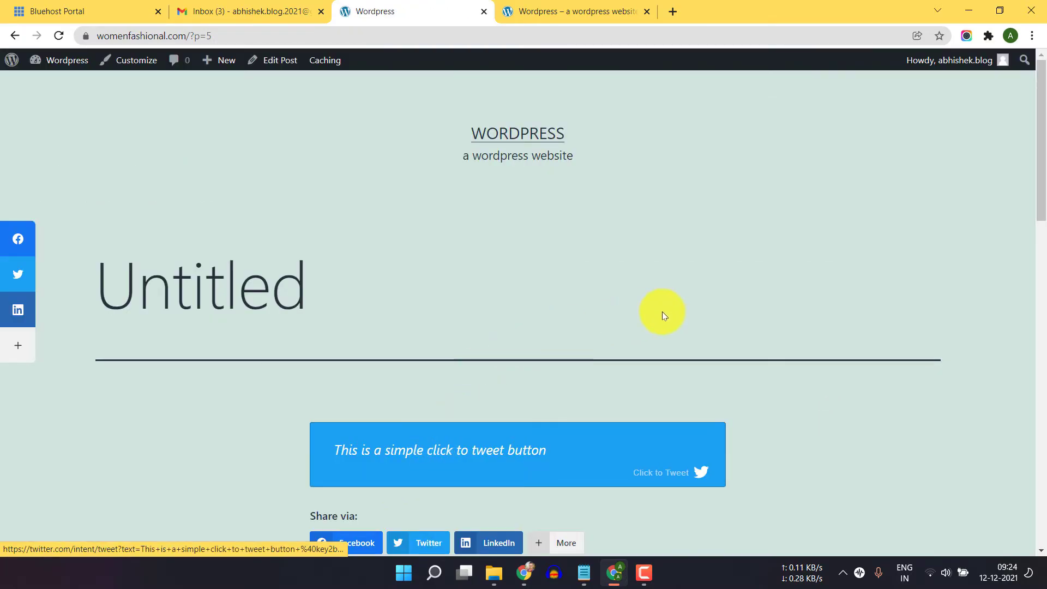
pyautogui.scroll(-3, 662, 312)
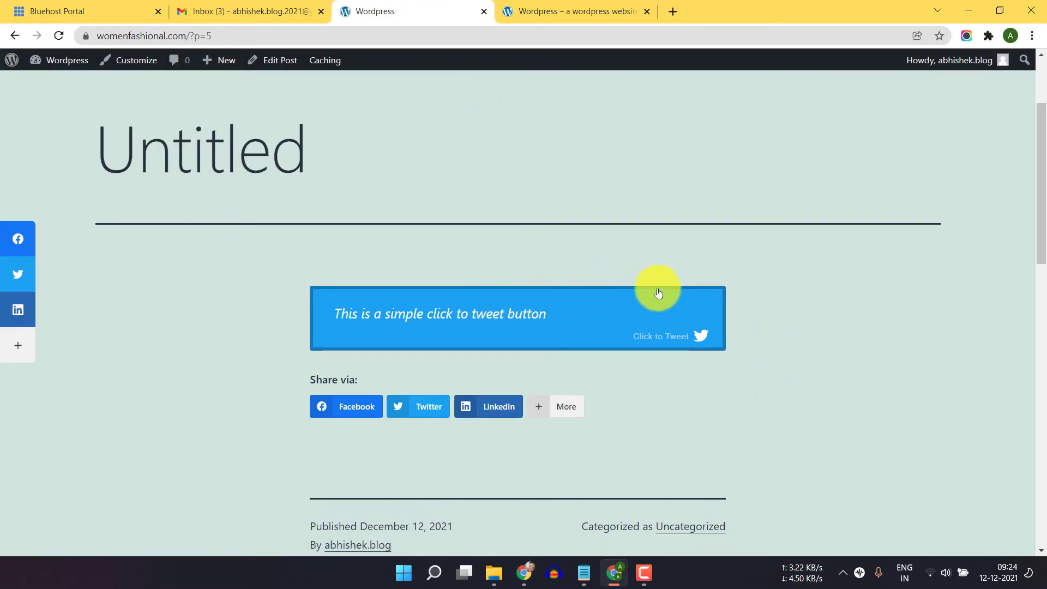
pyautogui.click(680, 339)
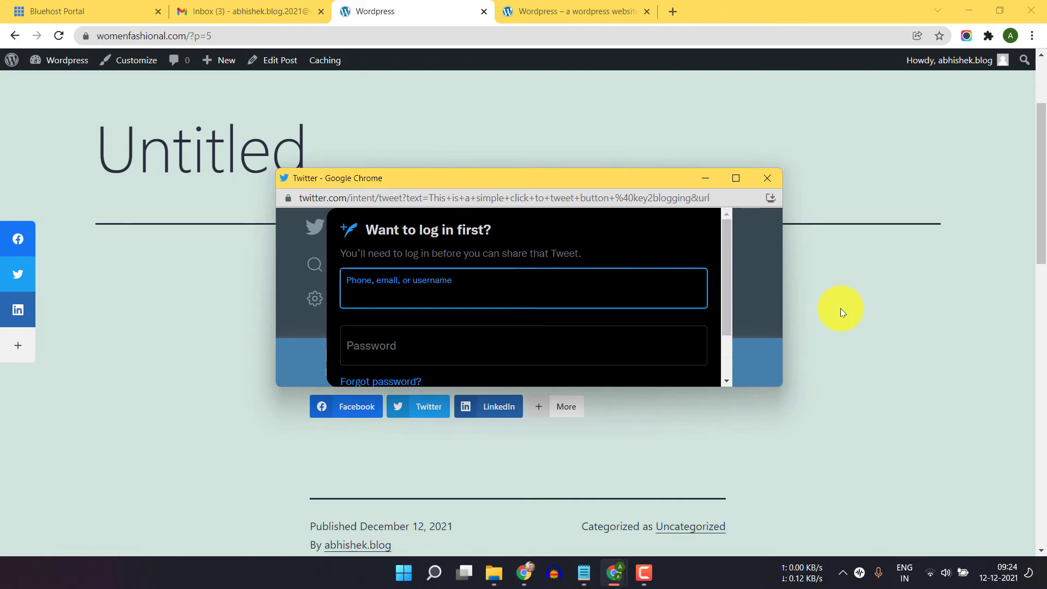
pyautogui.click(755, 176)
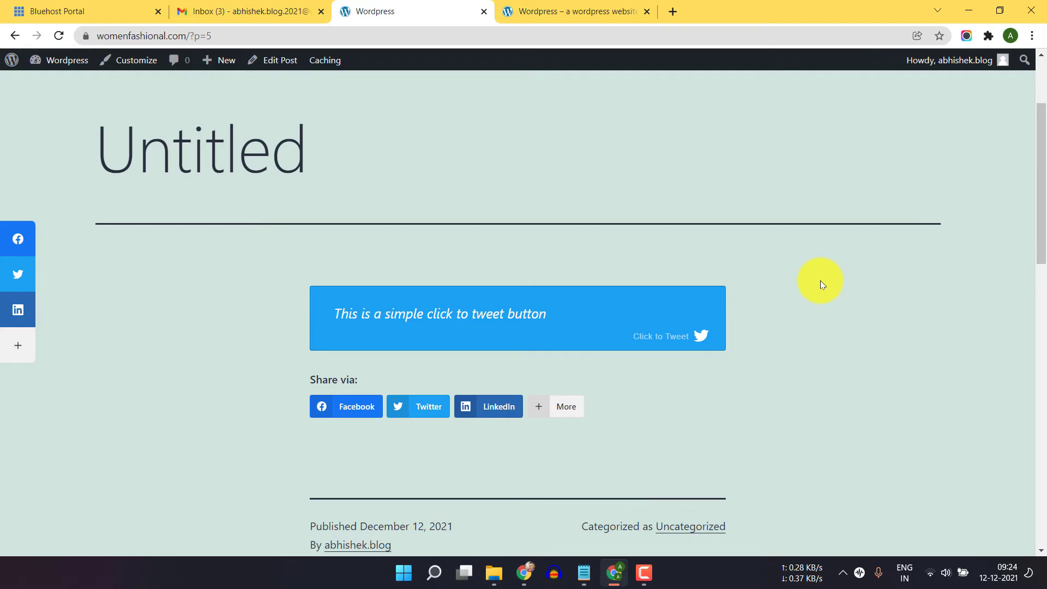
# - Go from the site home page to the admin dashboard and open Social Snap settings
pyautogui.click(536, 11)
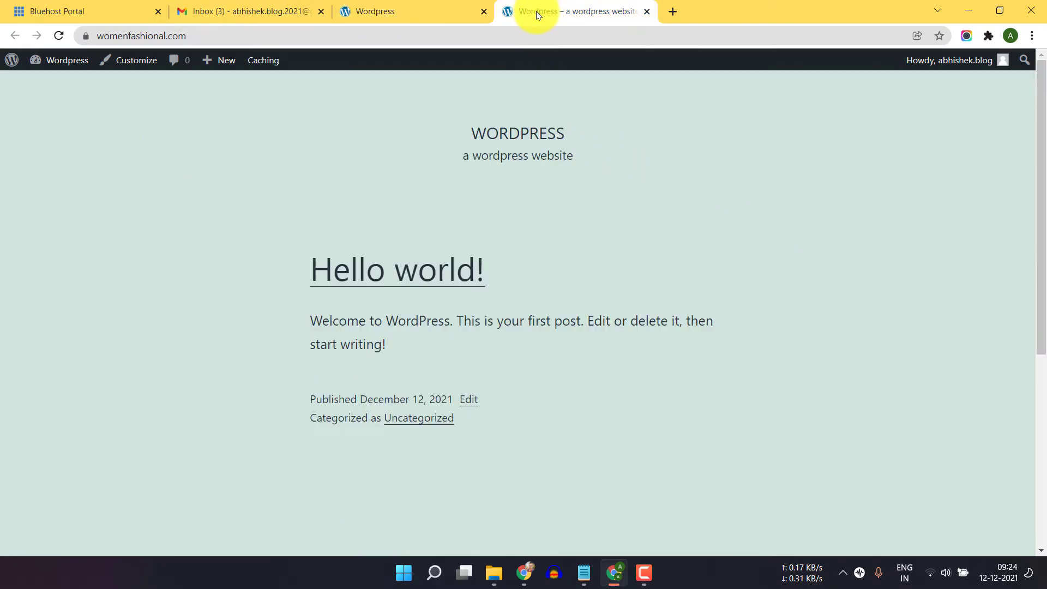
pyautogui.click(76, 83)
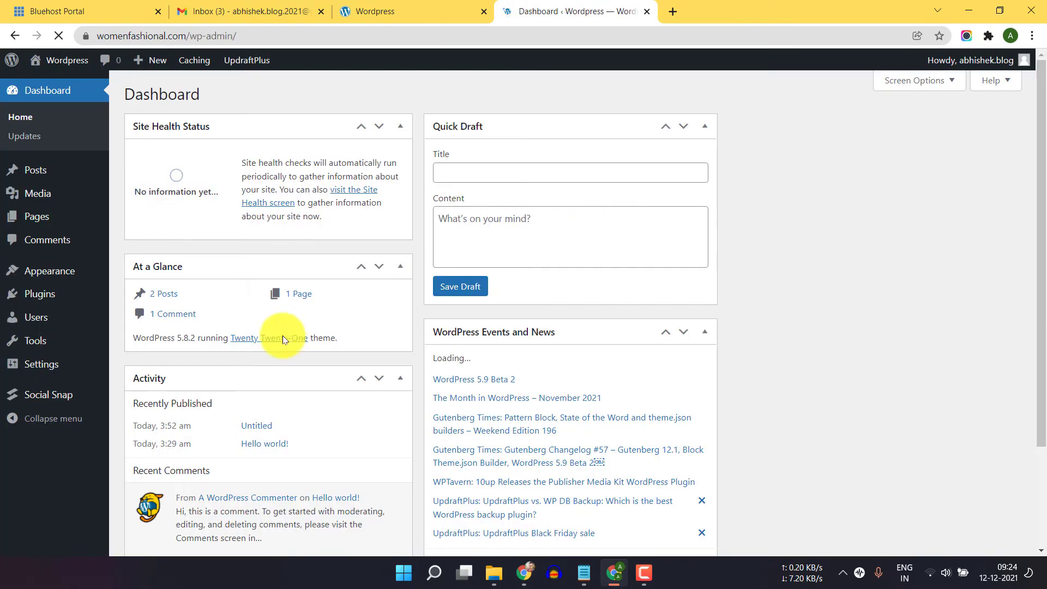
pyautogui.click(44, 397)
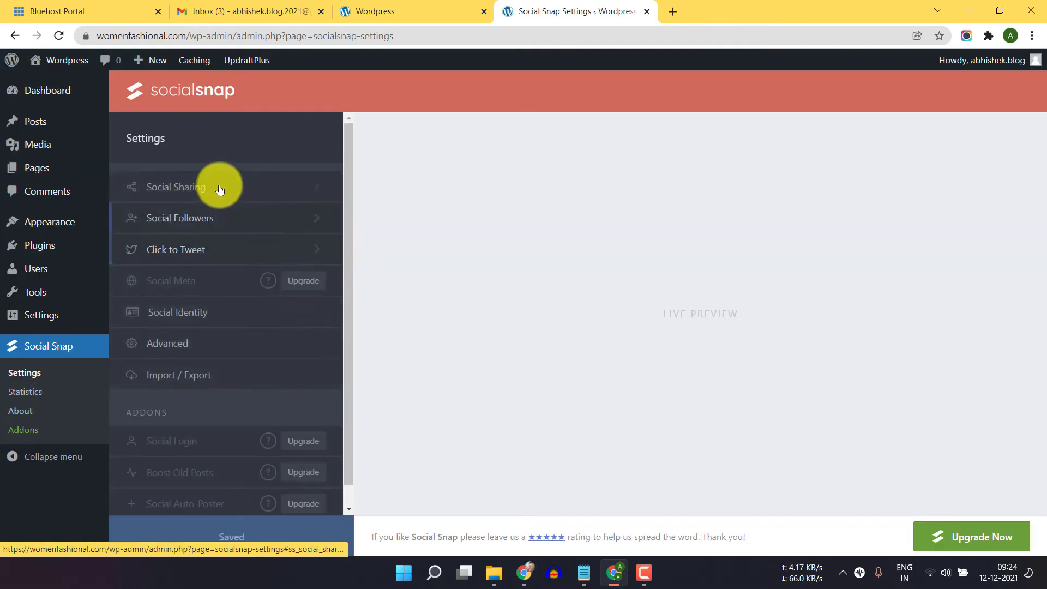
# - Review the Social Sharing Manage Networks list, then return to the main Social Snap settings
pyautogui.click(260, 187)
pyautogui.click(263, 185)
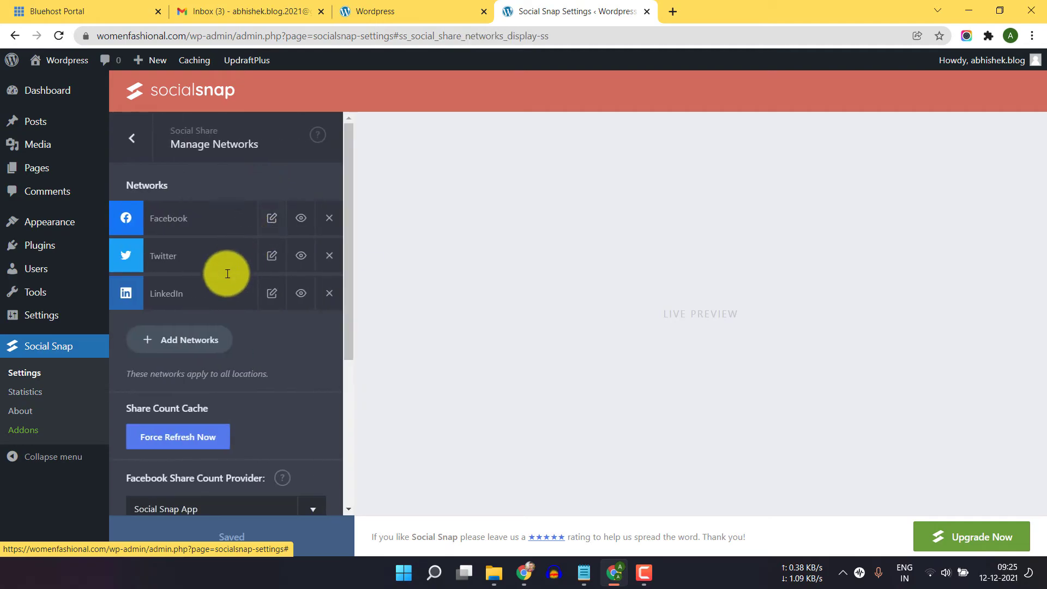
pyautogui.click(118, 135)
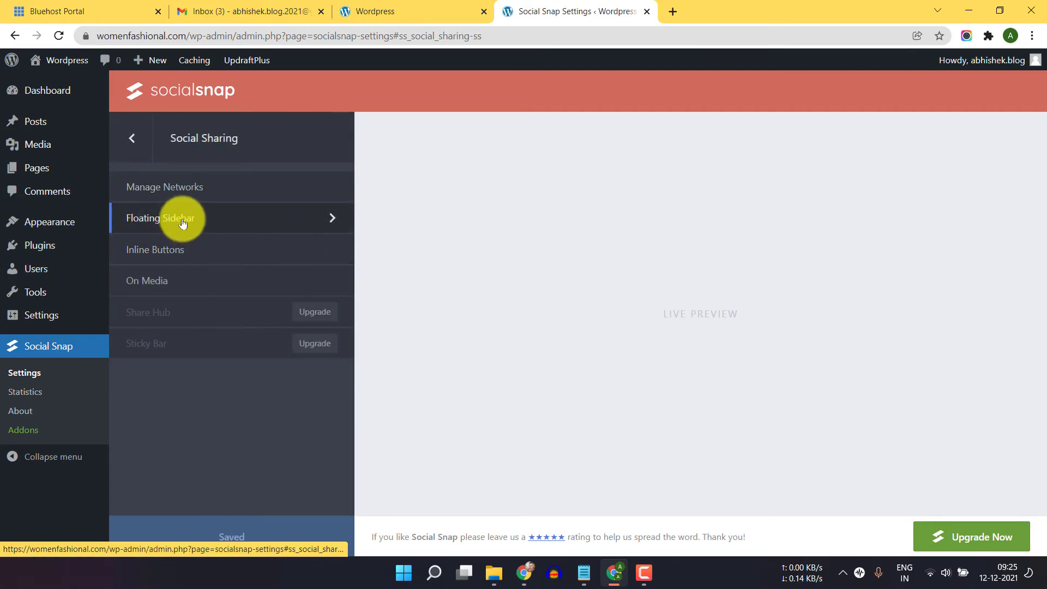
pyautogui.click(132, 139)
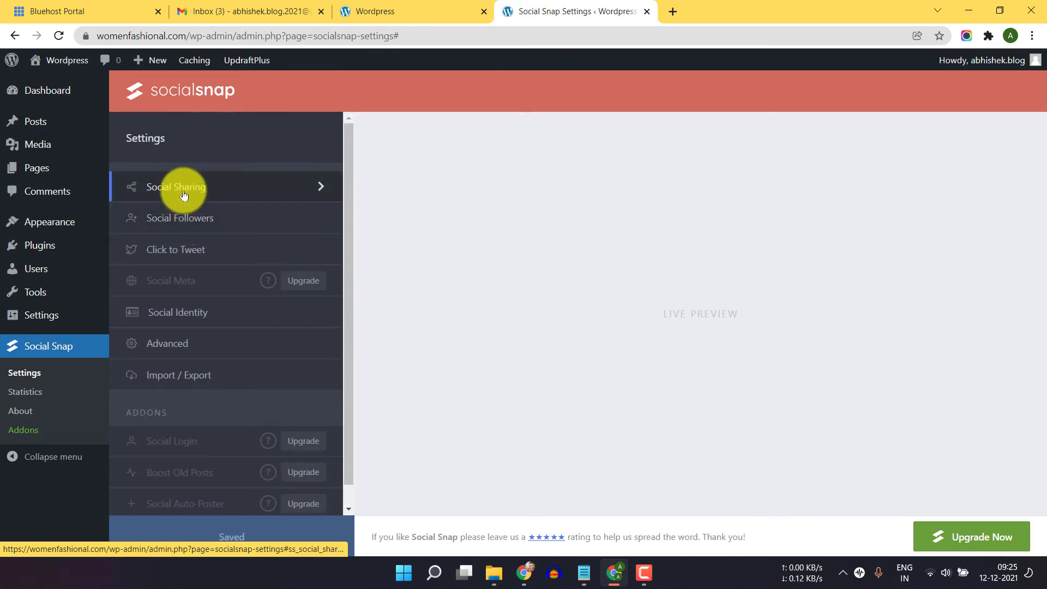
# - Check the Floating Sidebar and Inline Buttons settings, then view the Click to Tweet settings
pyautogui.click(183, 195)
pyautogui.click(183, 216)
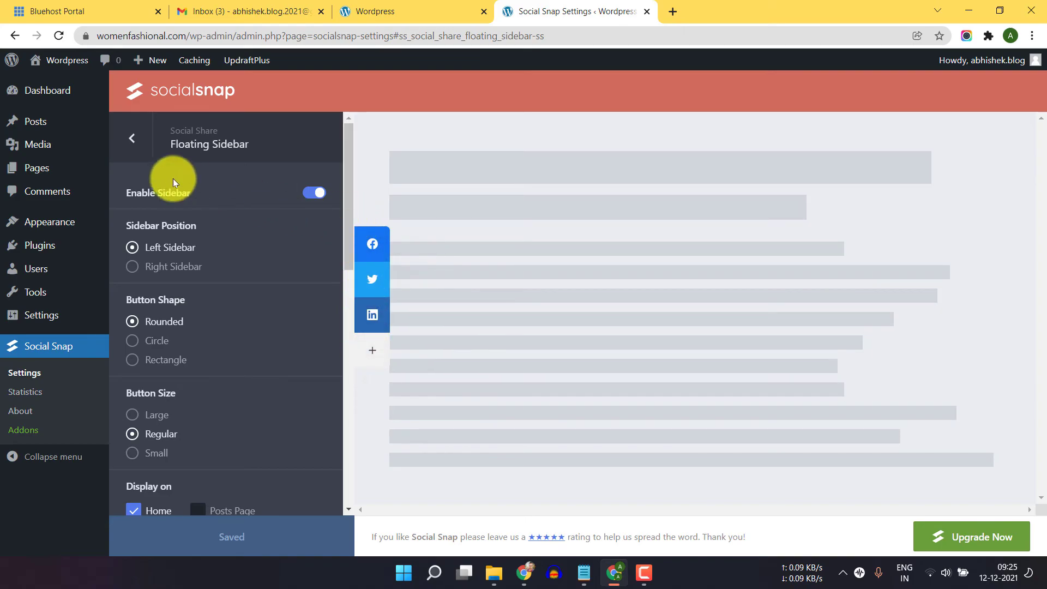
pyautogui.click(131, 139)
pyautogui.click(220, 248)
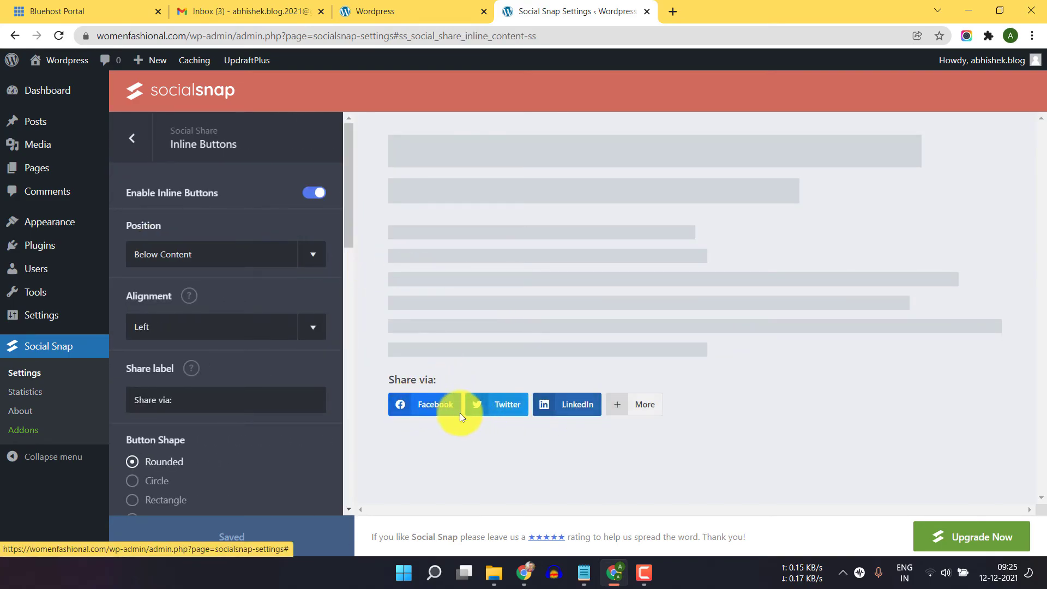
pyautogui.click(130, 157)
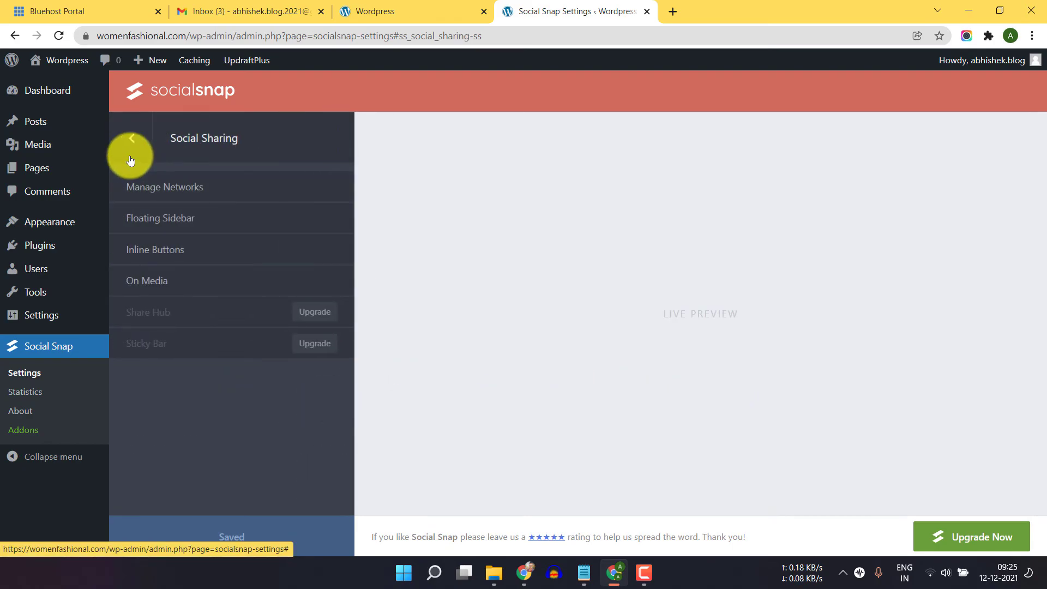
pyautogui.click(130, 160)
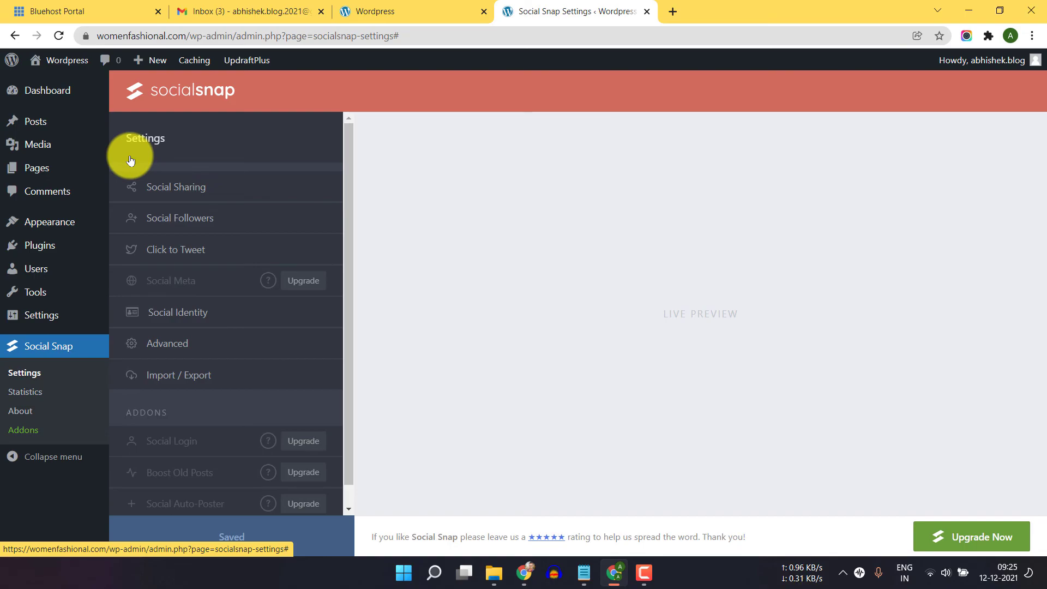
pyautogui.click(233, 244)
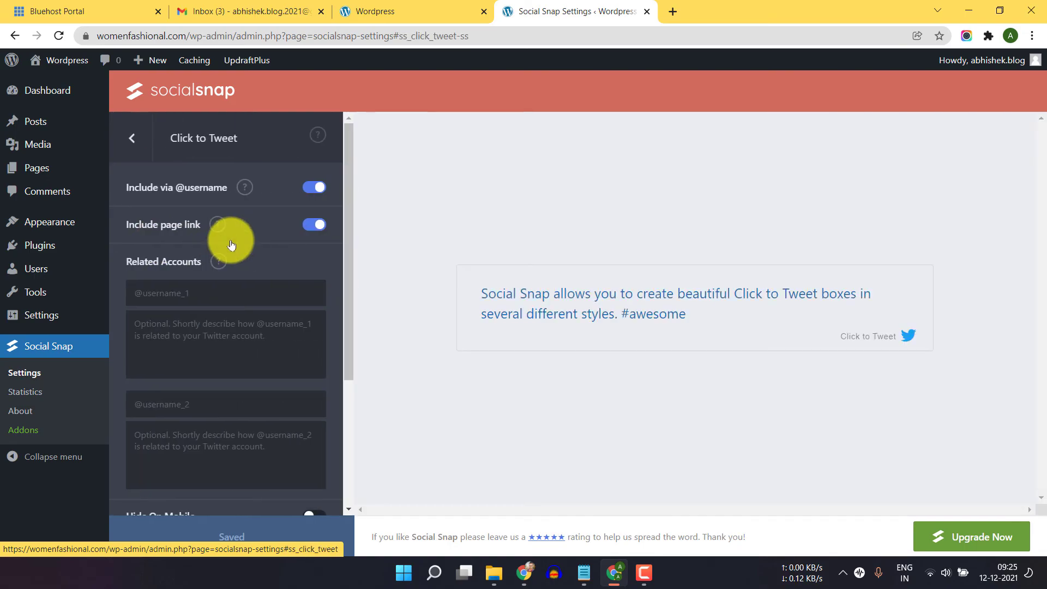